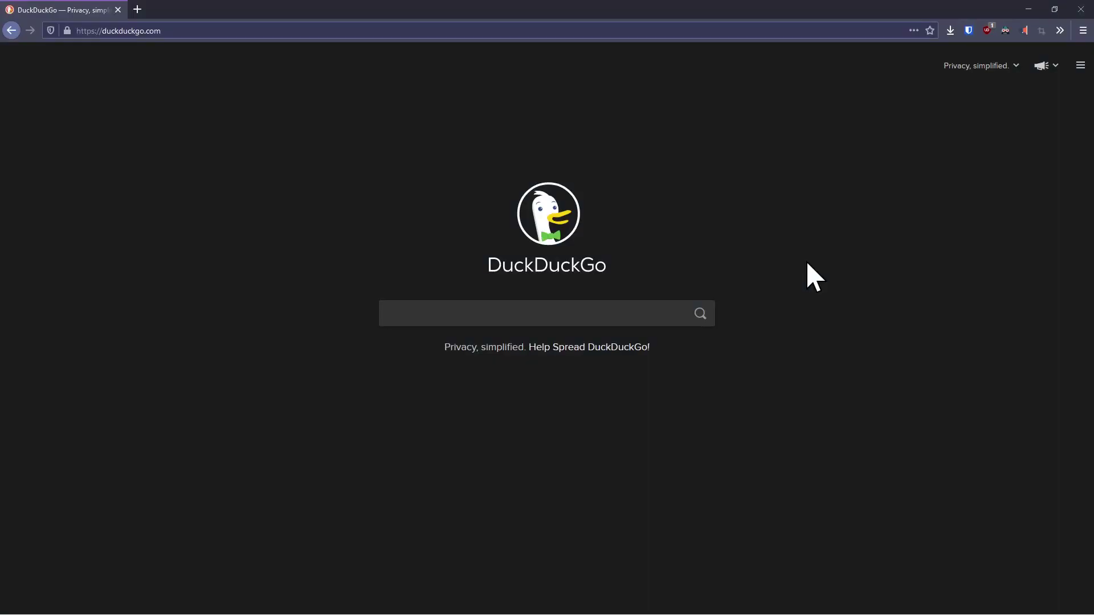
Go to the Server.pro website from the Firefox address bar
left_click(602, 39)
type("54.37")
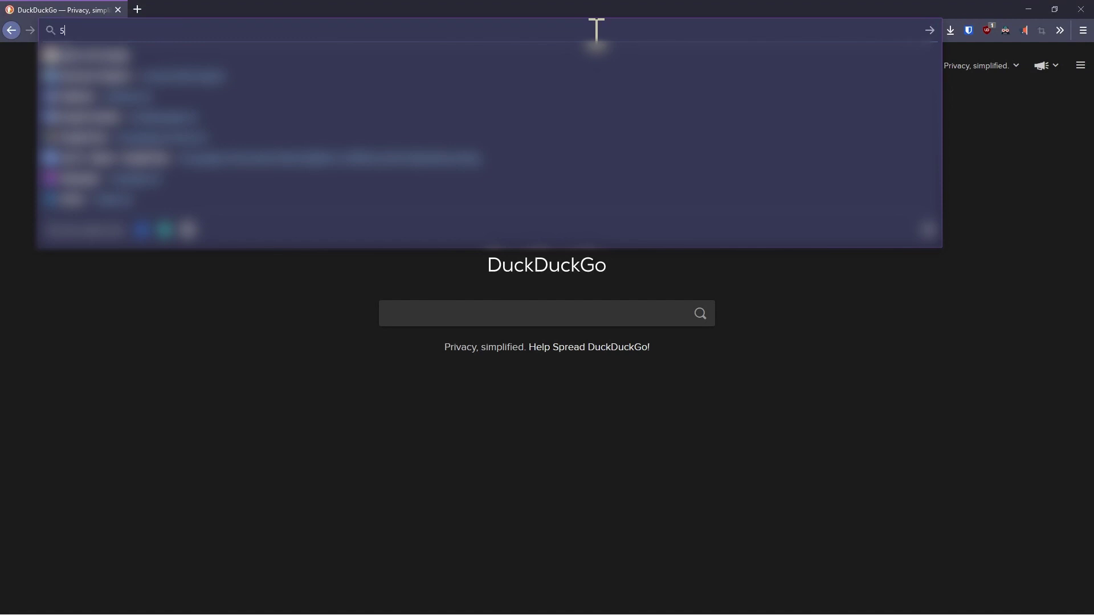
type(".165")
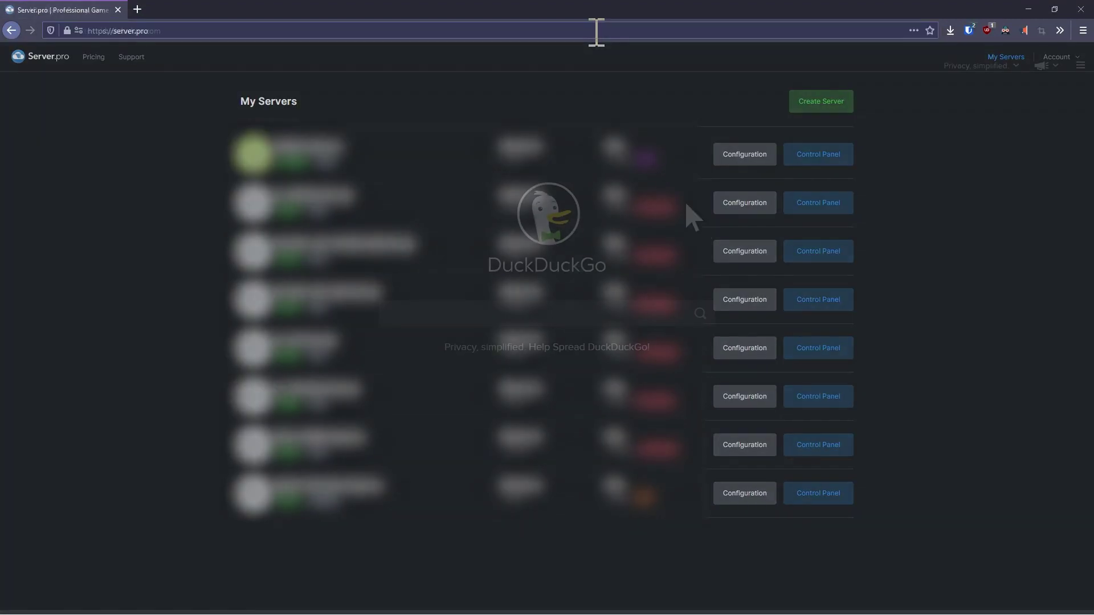
left_click(456, 32)
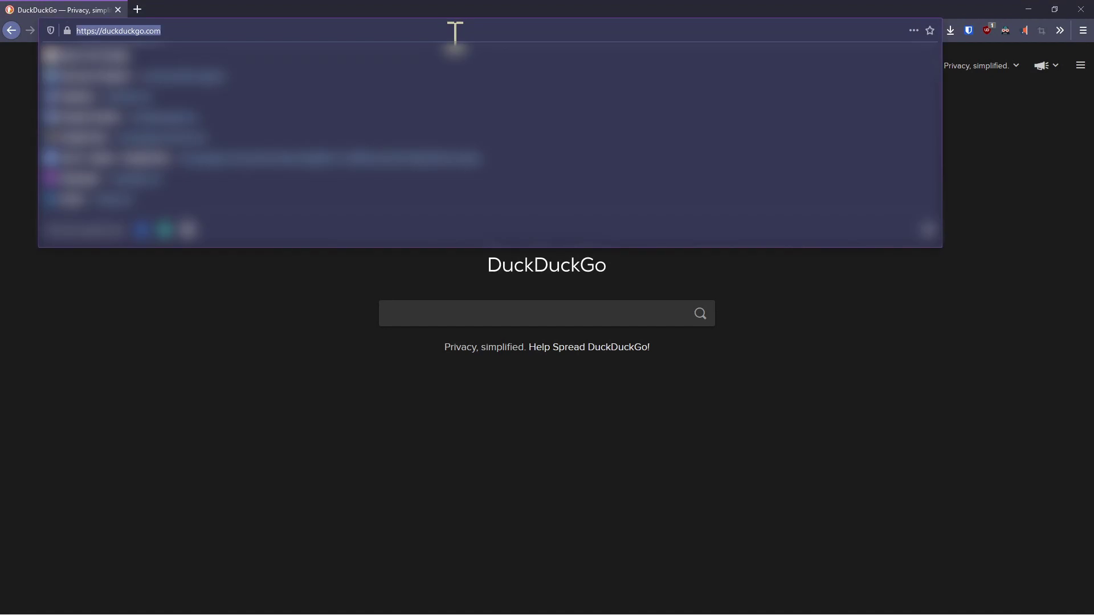
type("server")
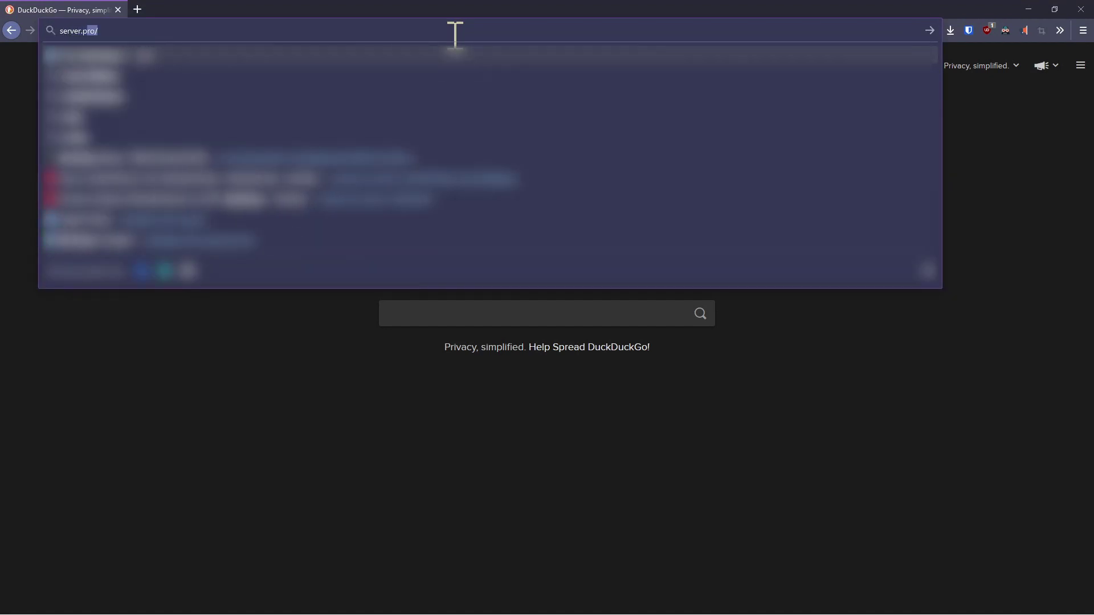
key("Return")
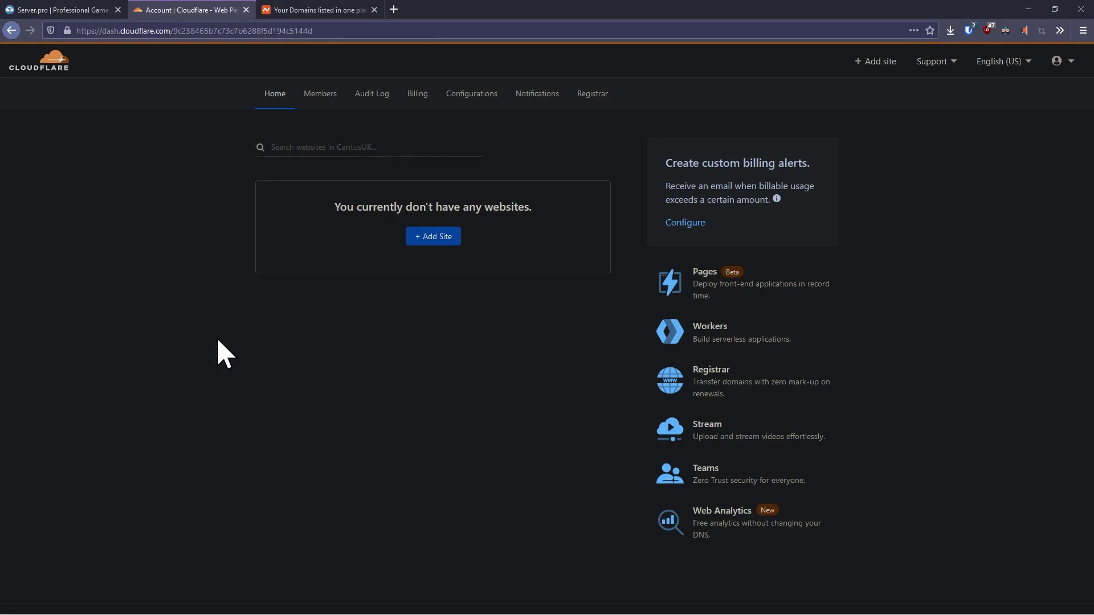
Add serverproteam.com as a new site in Cloudflare
left_click(425, 238)
type("serverproteam.com")
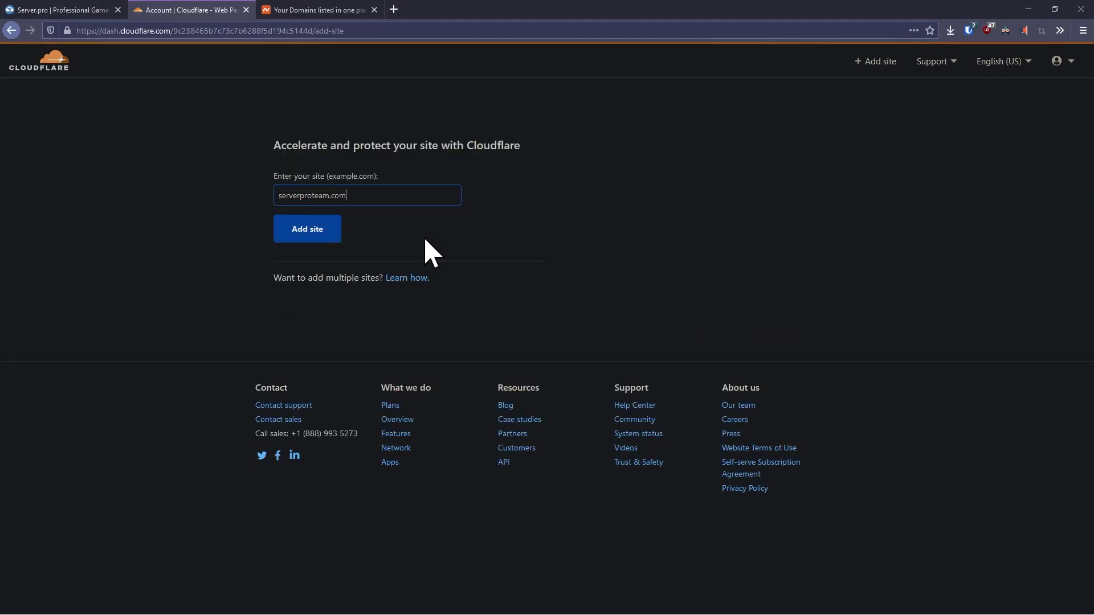
key("Return")
Continue past the plan choice and DNS scan, choosing to add DNS records later
scroll(374, 489, "down", 2)
left_click(333, 492)
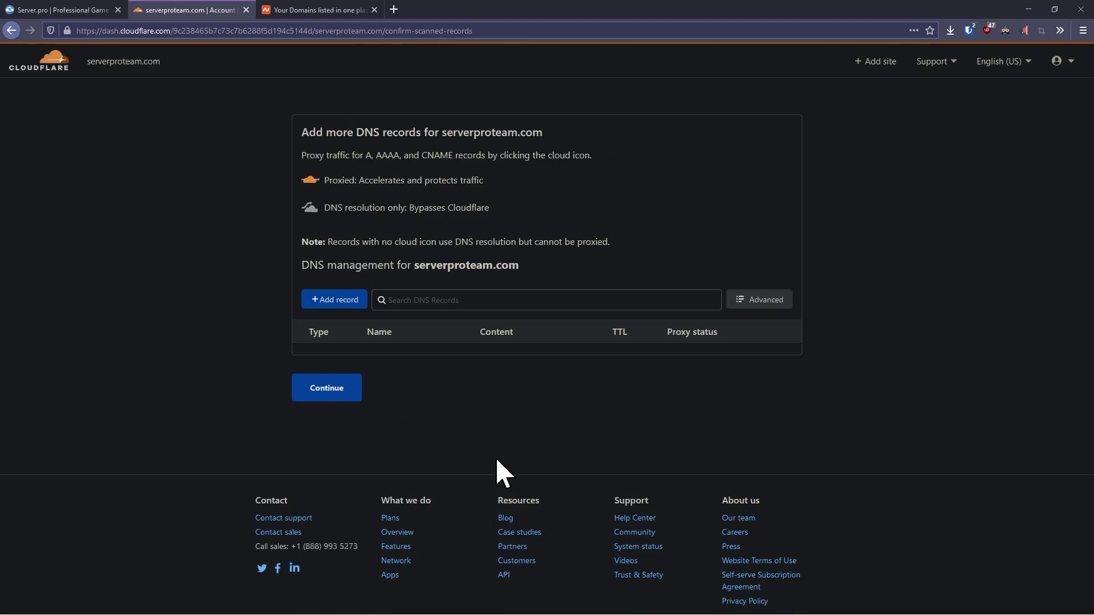
left_click(358, 396)
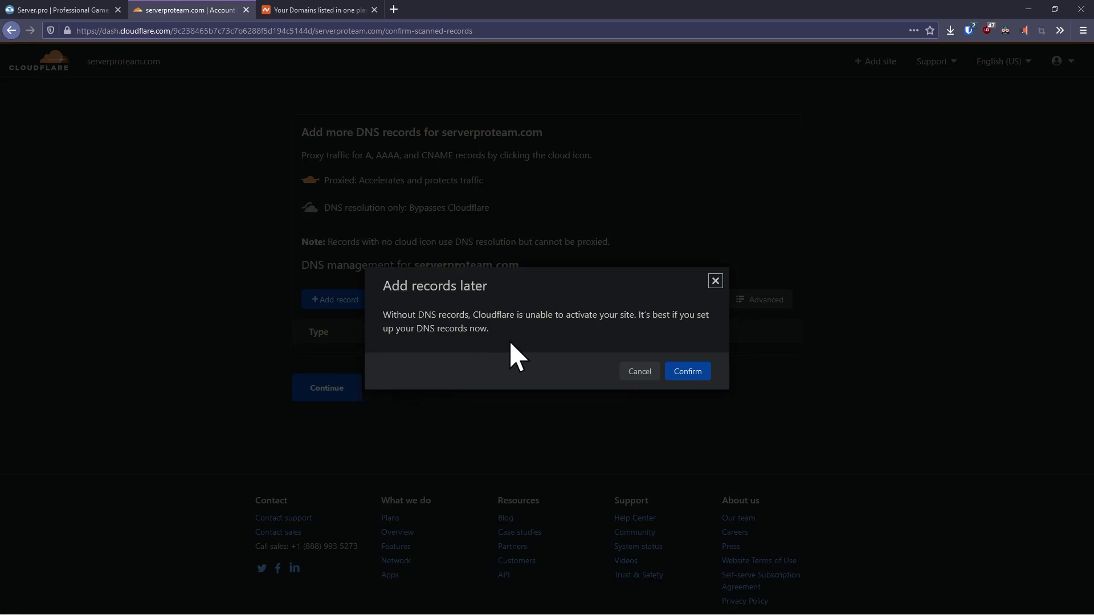
left_click(692, 373)
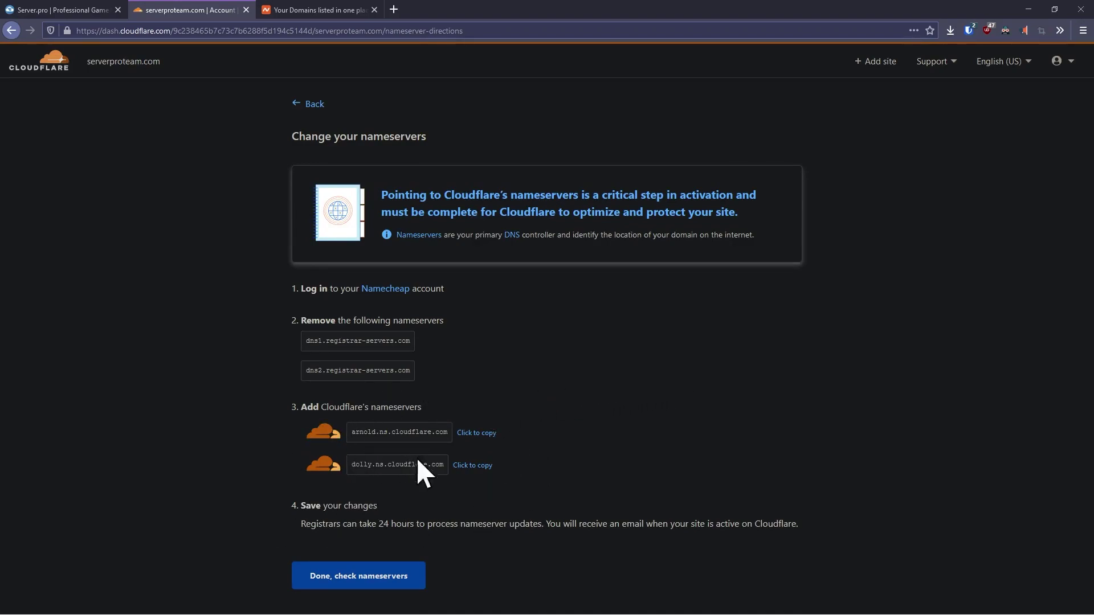
triple_click(389, 432)
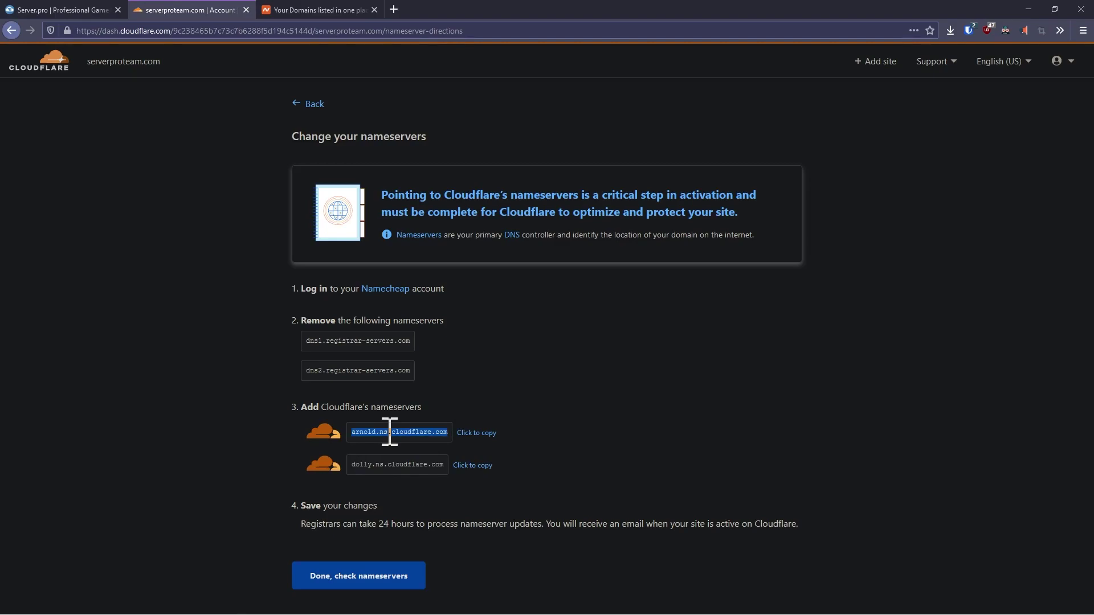
triple_click(388, 456)
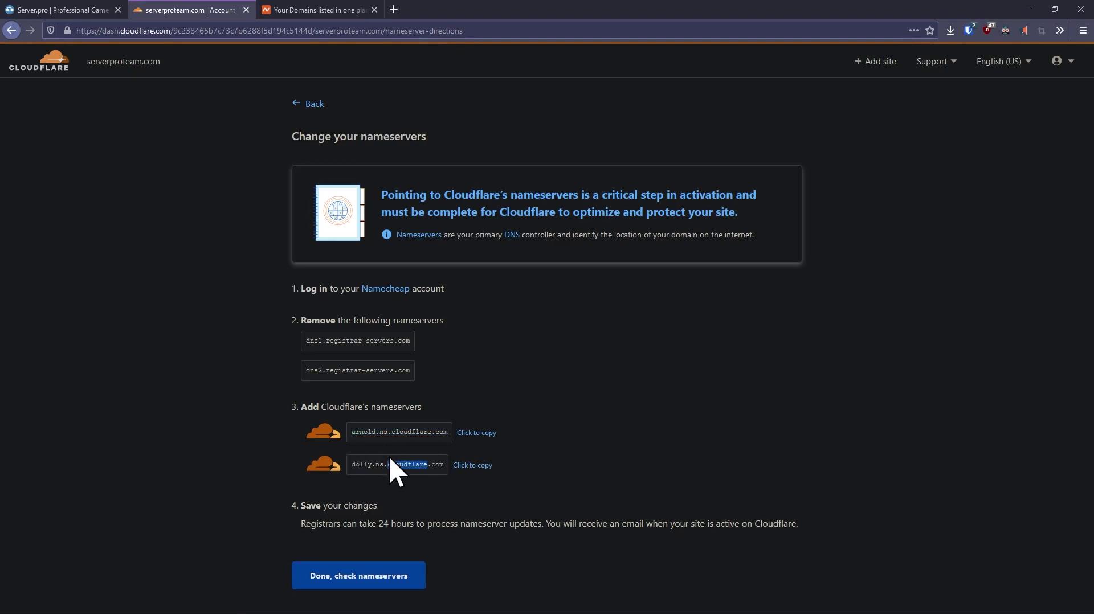
left_click(439, 392)
triple_click(414, 431)
key("ctrl+c")
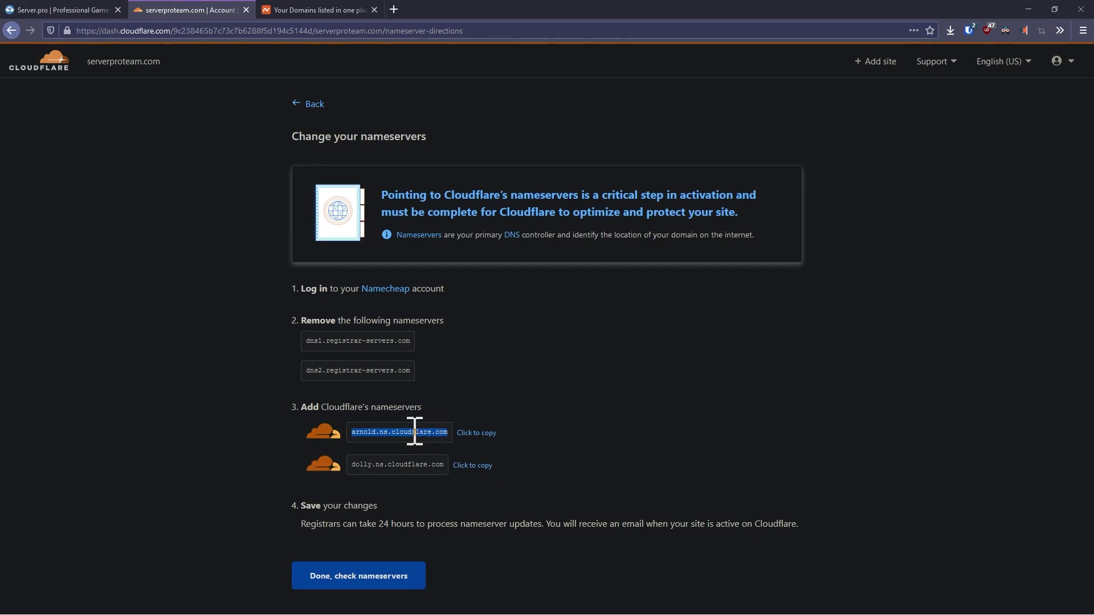
left_click(414, 432)
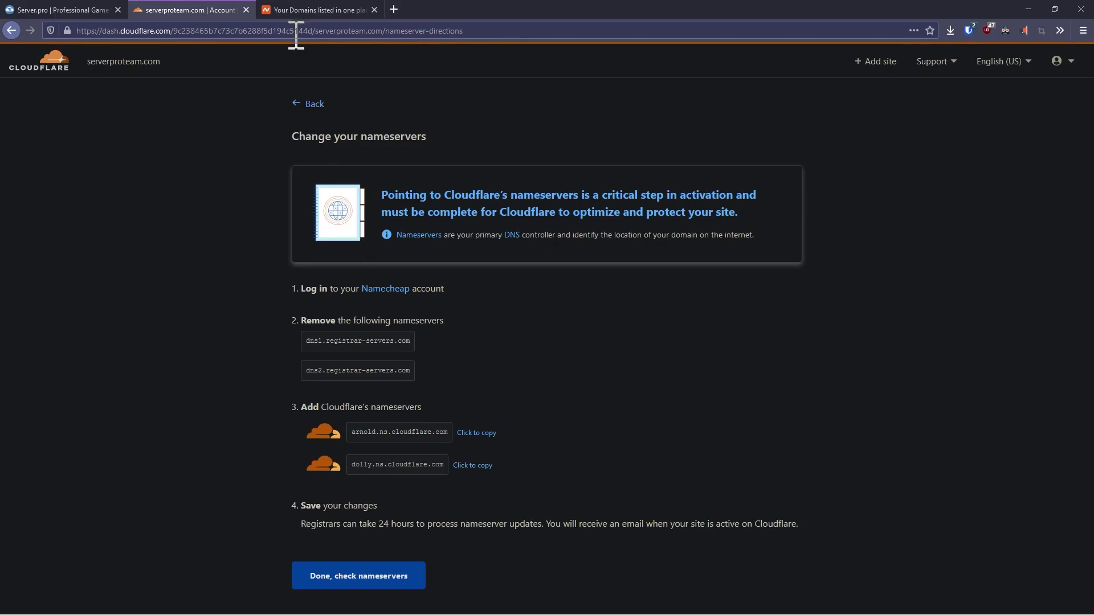
Switch serverproteam.com in Namecheap to Custom DNS and paste arnold.ns.cloudflare.com as the first nameserver
left_click(295, 10)
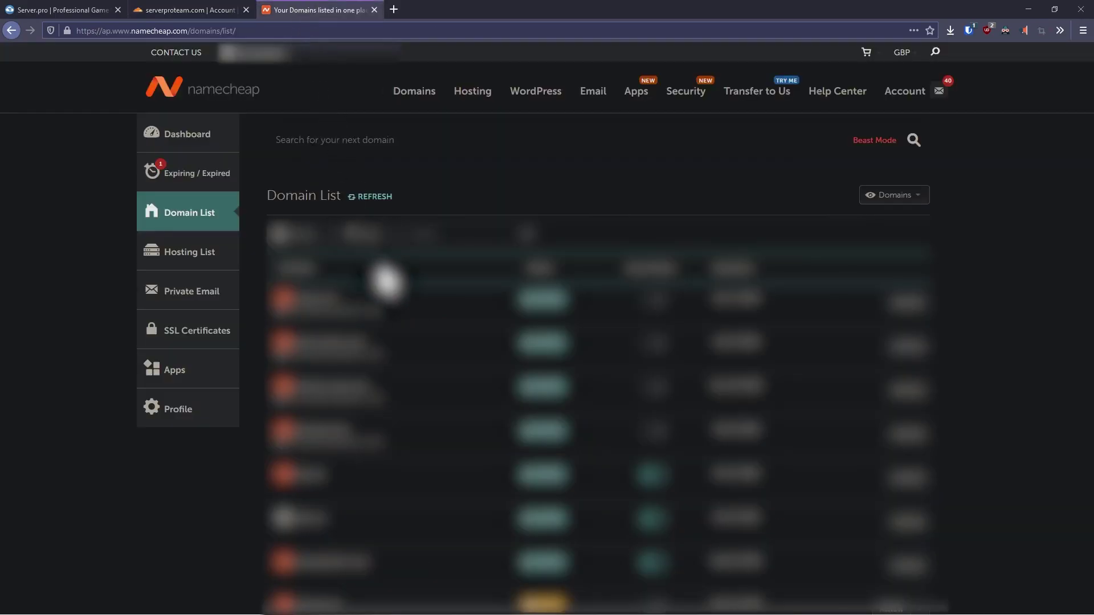
scroll(387, 281, "down", 6)
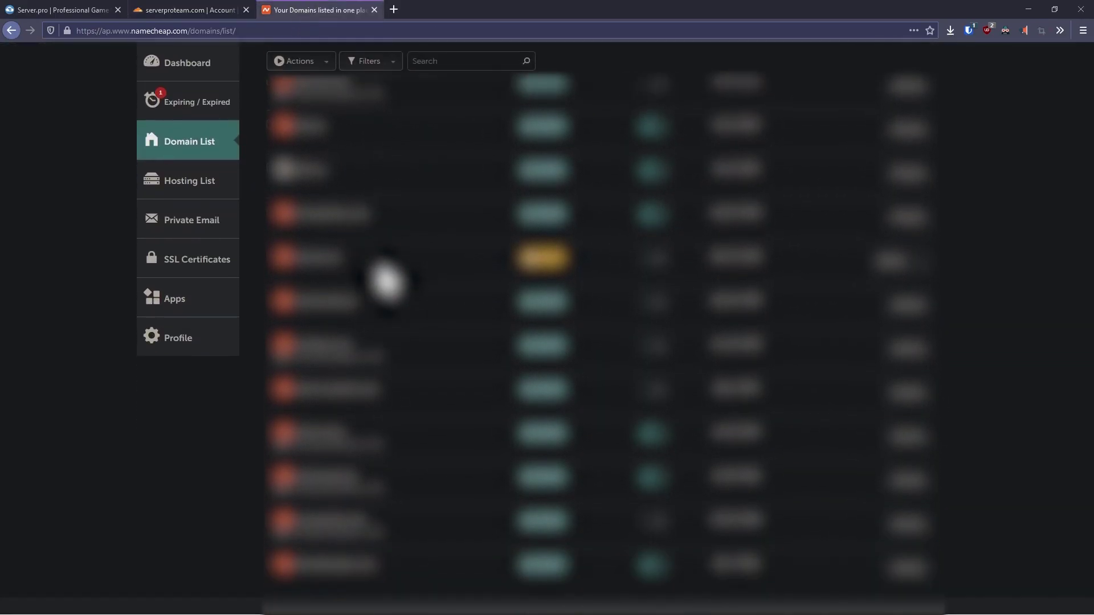
scroll(387, 282, "down", 2)
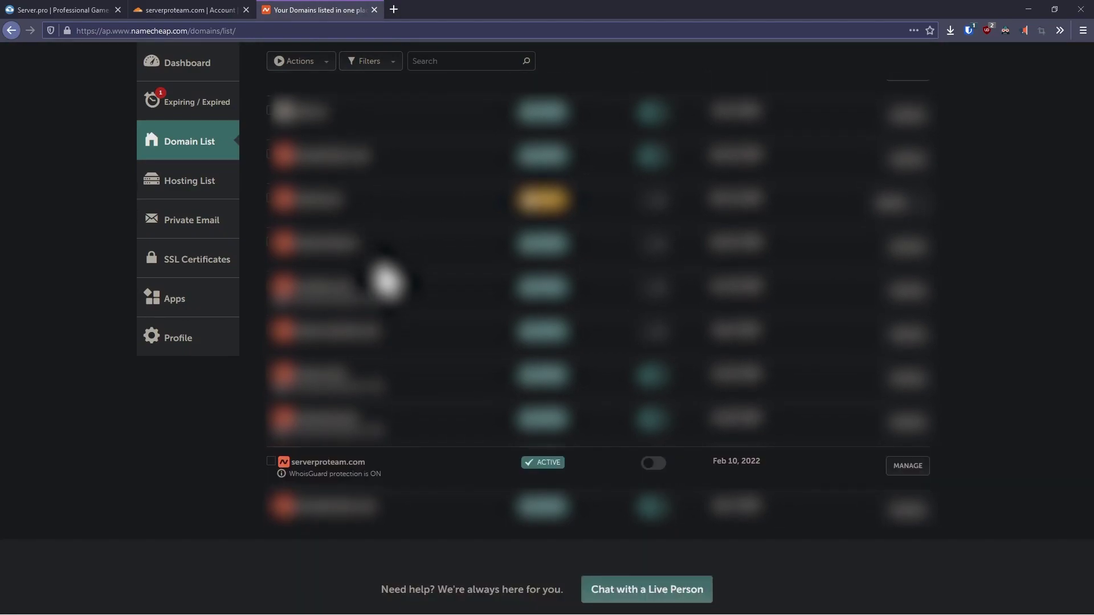
left_click(914, 466)
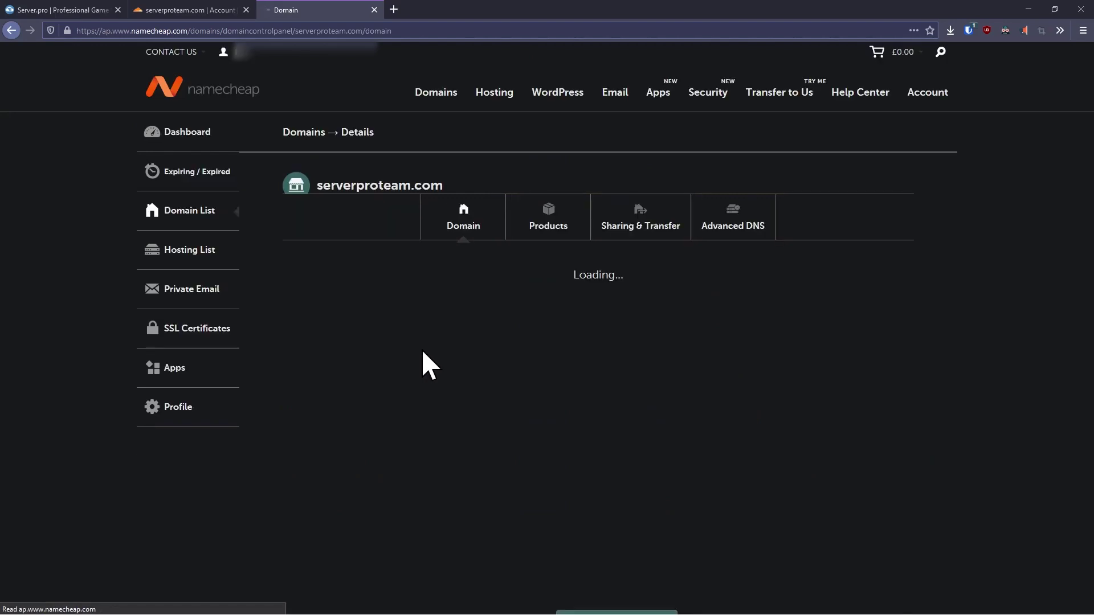
scroll(429, 361, "down", 3)
mouse_move(483, 314)
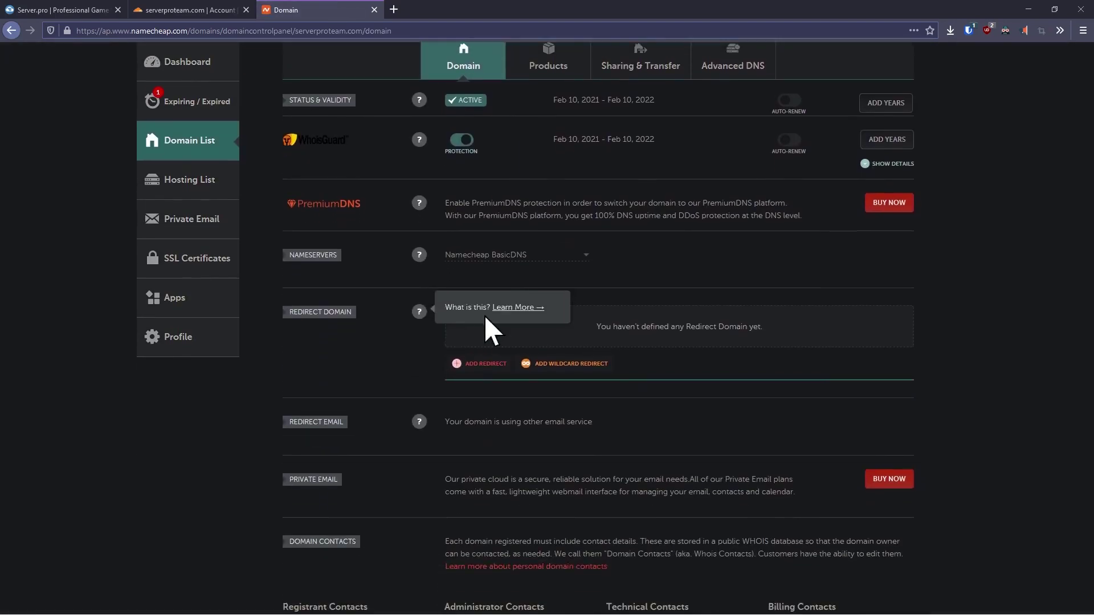
left_click(542, 256)
left_click(545, 311)
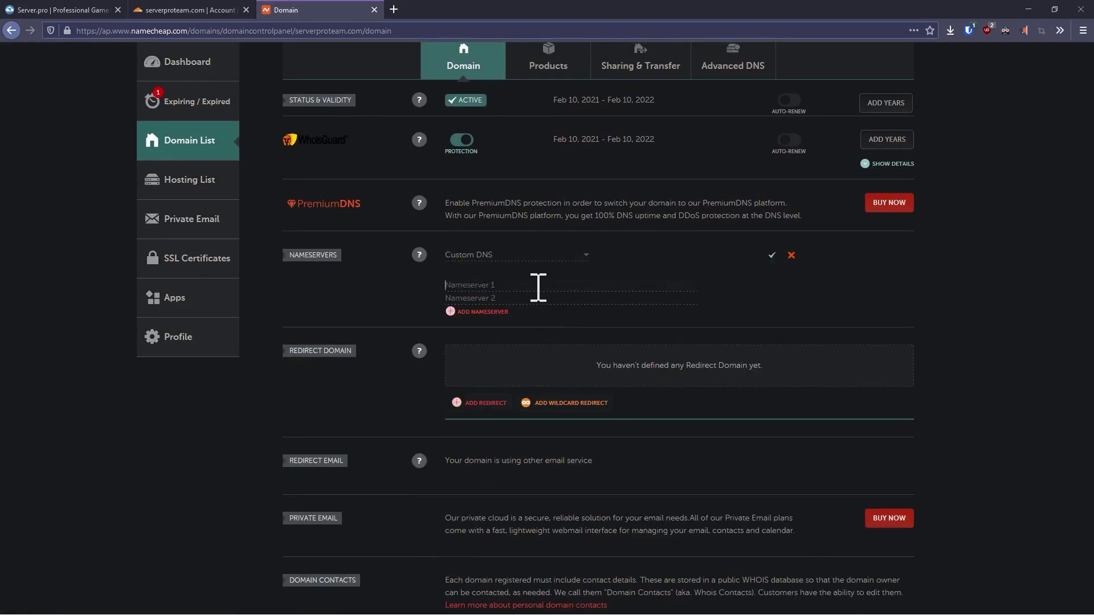
key("ctrl+v")
Add dolly.ns.cloudflare.com from Cloudflare as the second nameserver and save
left_click(220, 10)
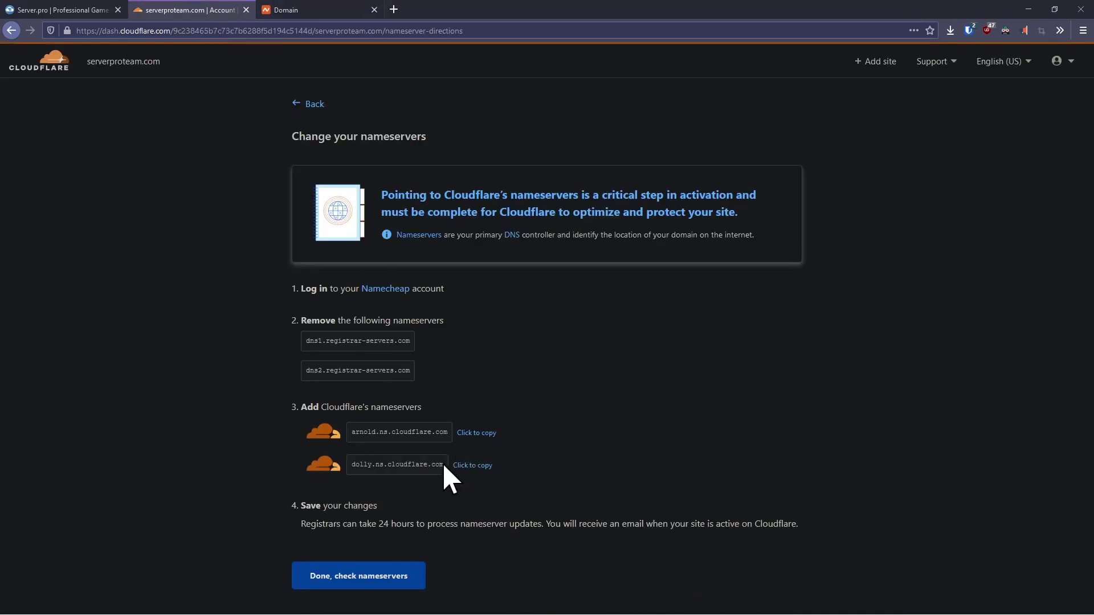
triple_click(424, 464)
key("ctrl+c")
left_click(307, 12)
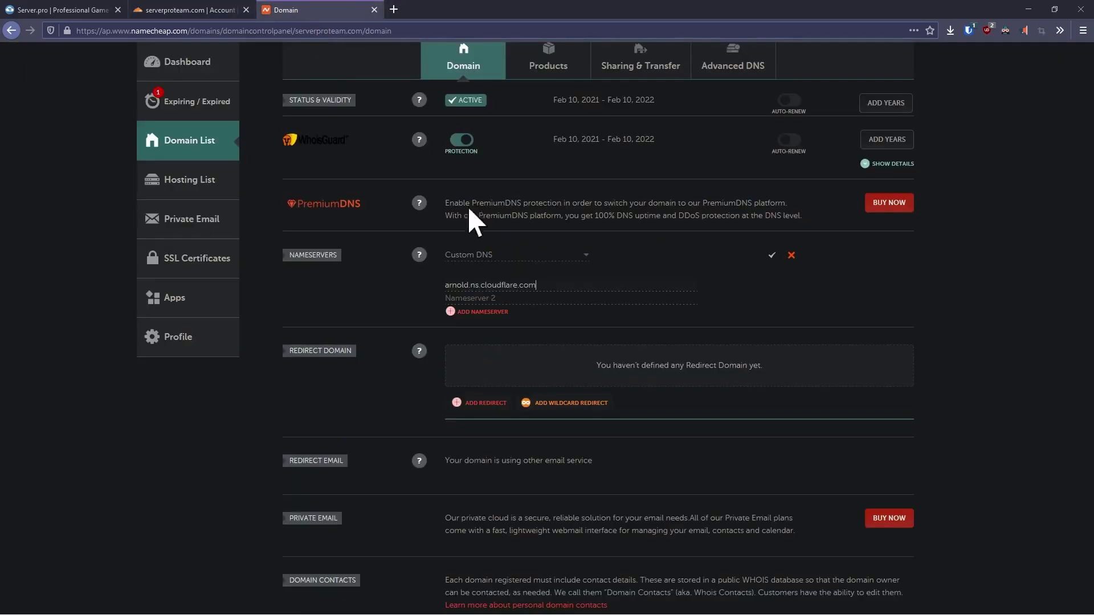
left_click(560, 299)
key("ctrl+v")
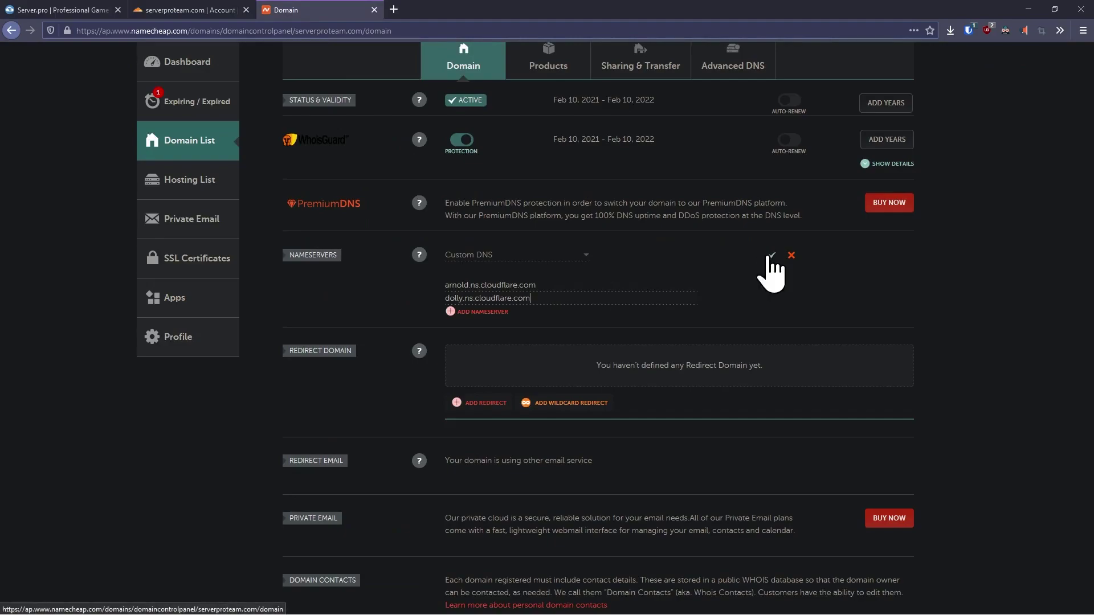
left_click(770, 254)
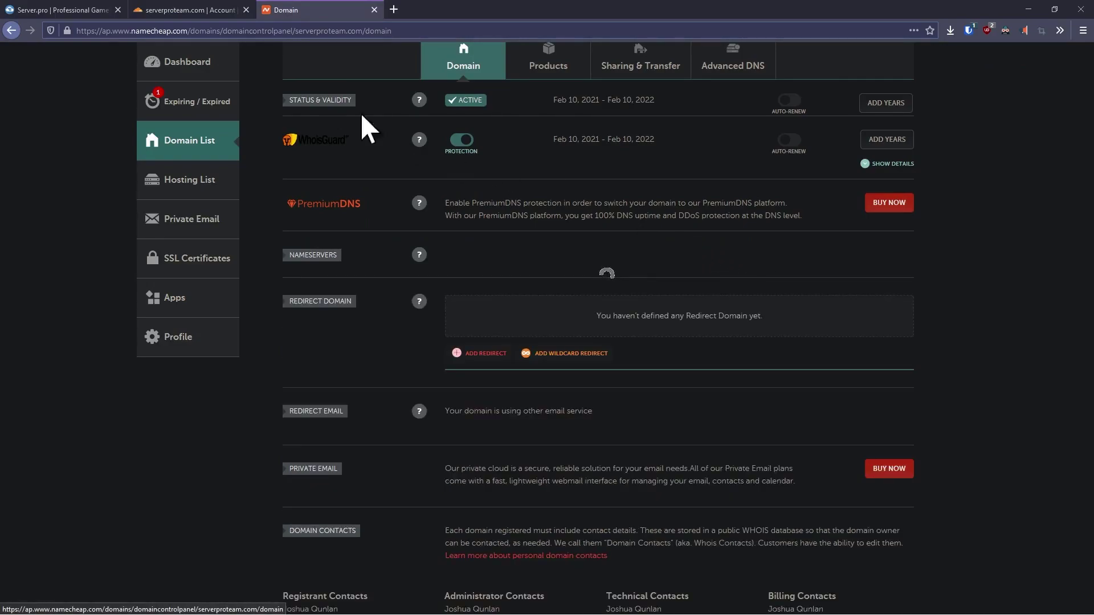
Confirm the nameservers were changed in Cloudflare and postpone the Quick Start Guide
left_click(192, 17)
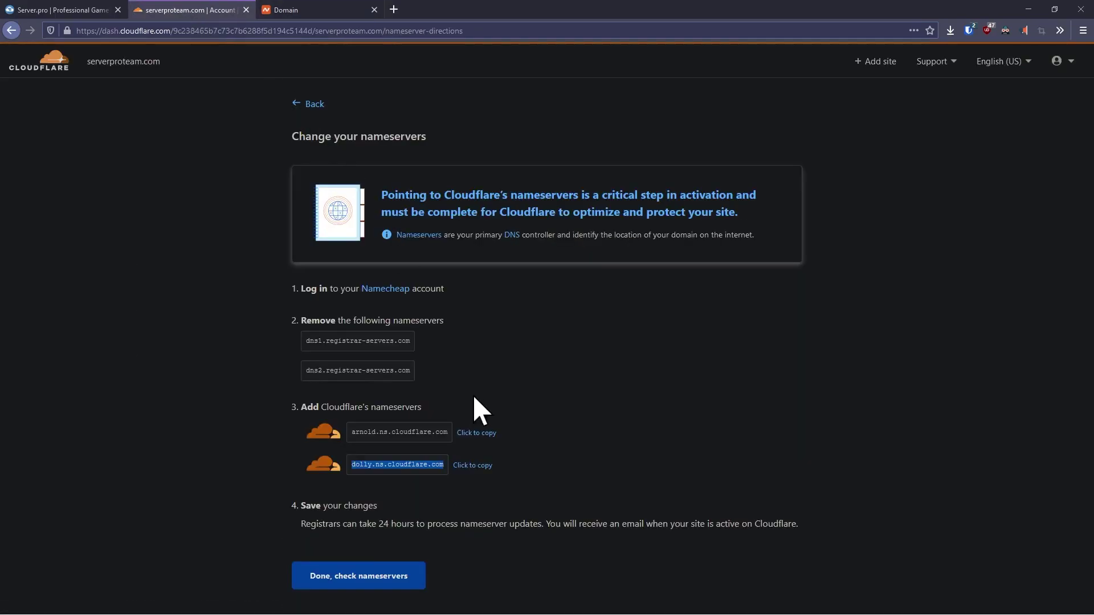
scroll(473, 394, "down", 2)
left_click(375, 514)
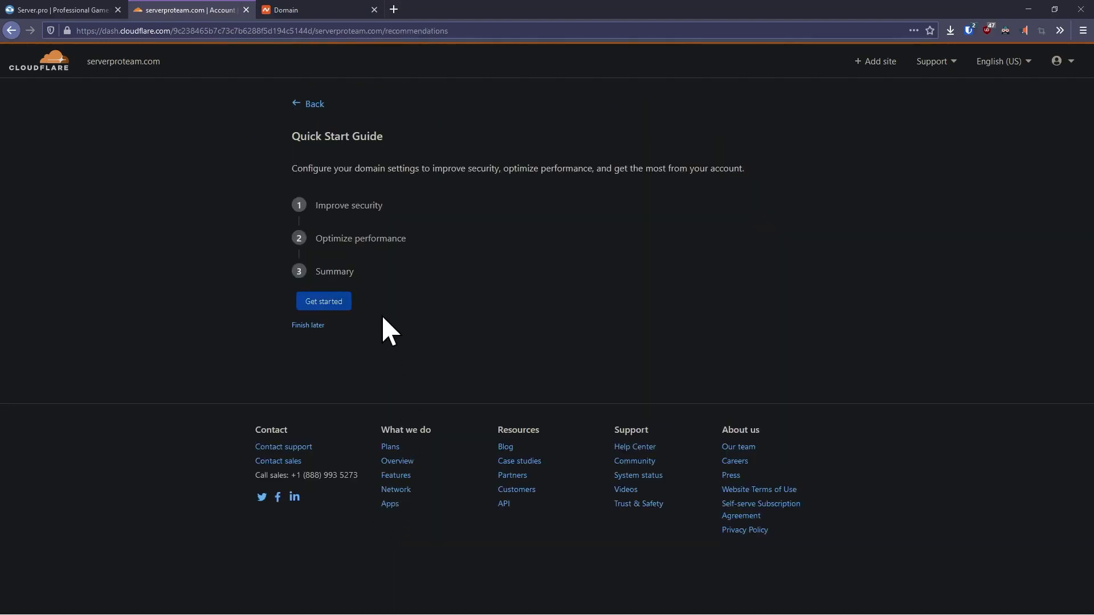
left_click(310, 325)
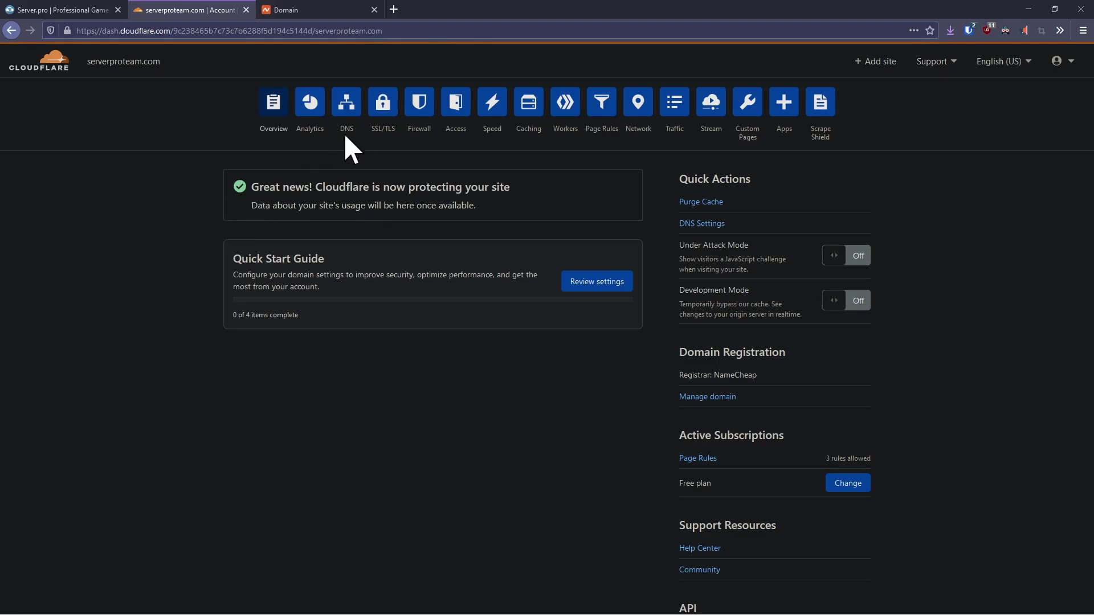
Open serverproteam.com's empty DNS records page, then select Server.pro's IP 51.68.202.247
left_click(350, 111)
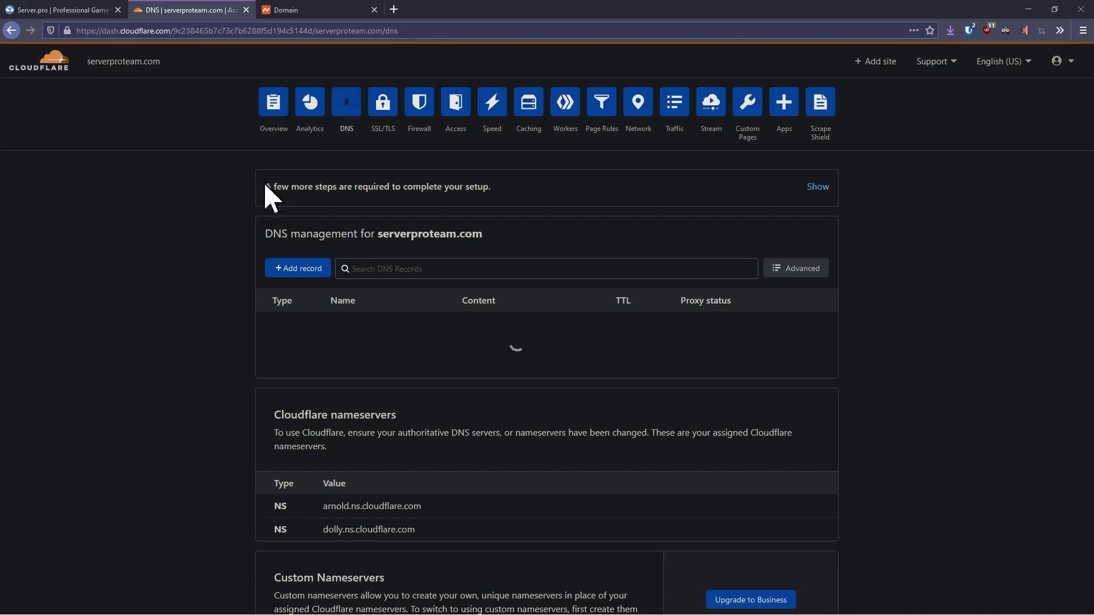
scroll(186, 265, "down", 3)
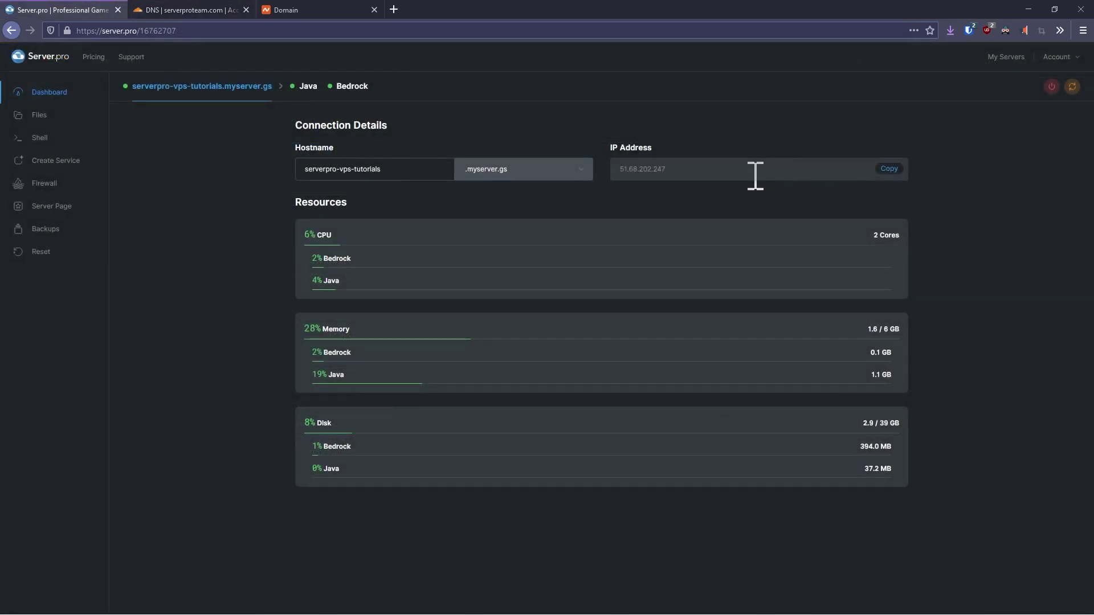
left_click_drag(755, 176, 608, 171)
key("ctrl+c")
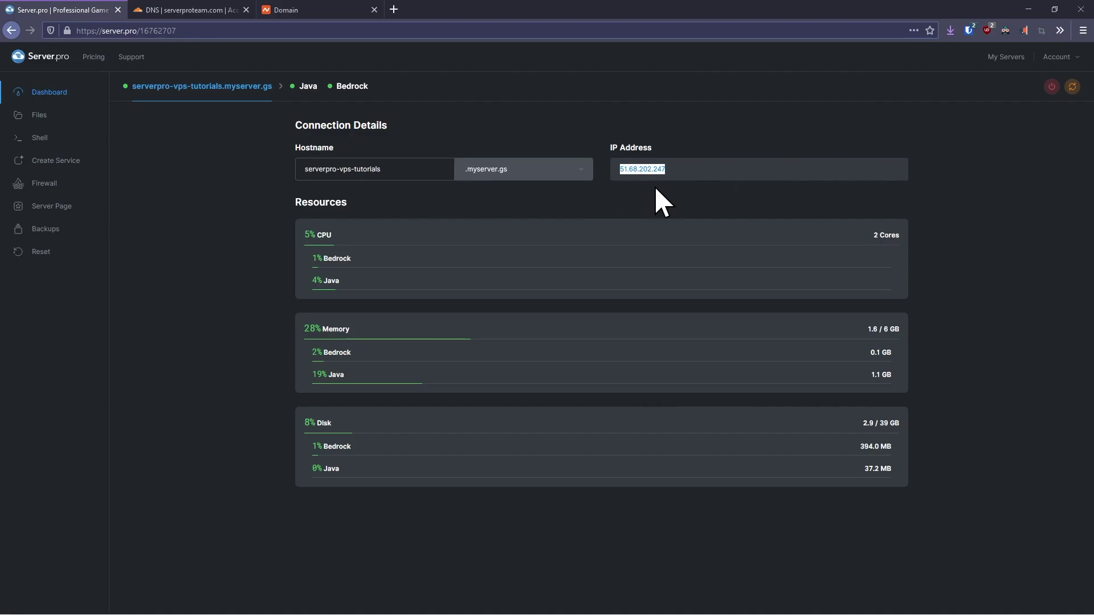
Copy the IP 51.68.202.247 and check the Java and Bedrock (19132) port settings
left_click(891, 169)
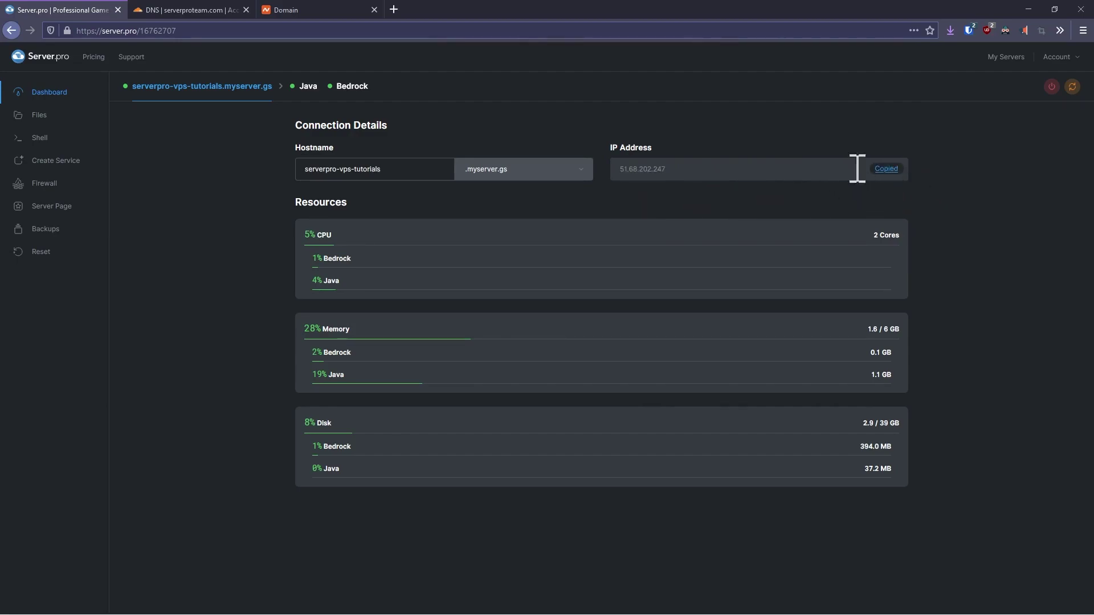
left_click(304, 90)
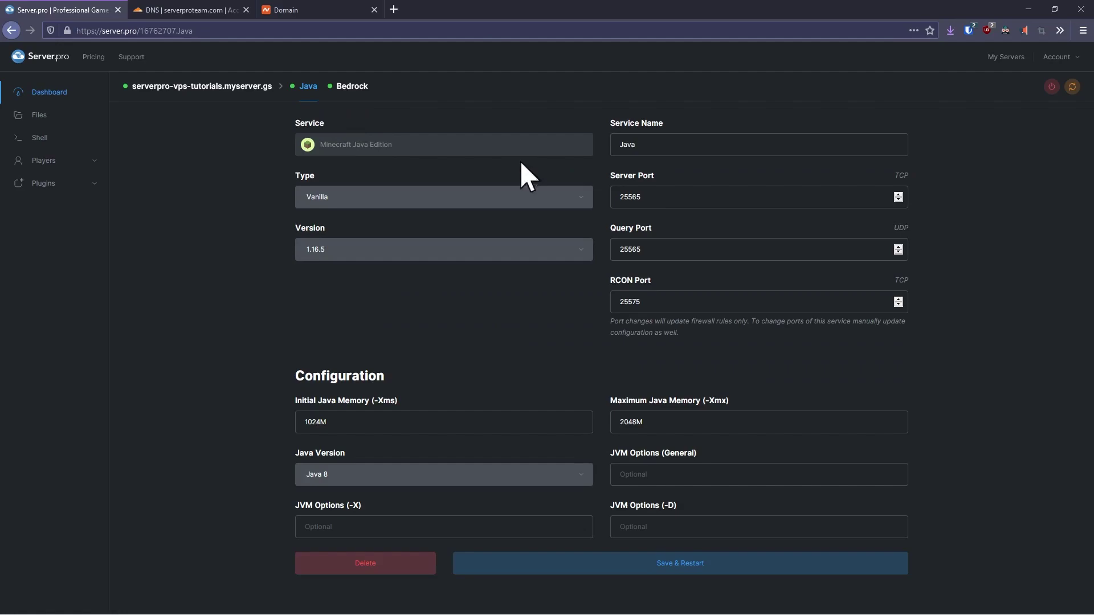
left_click(358, 88)
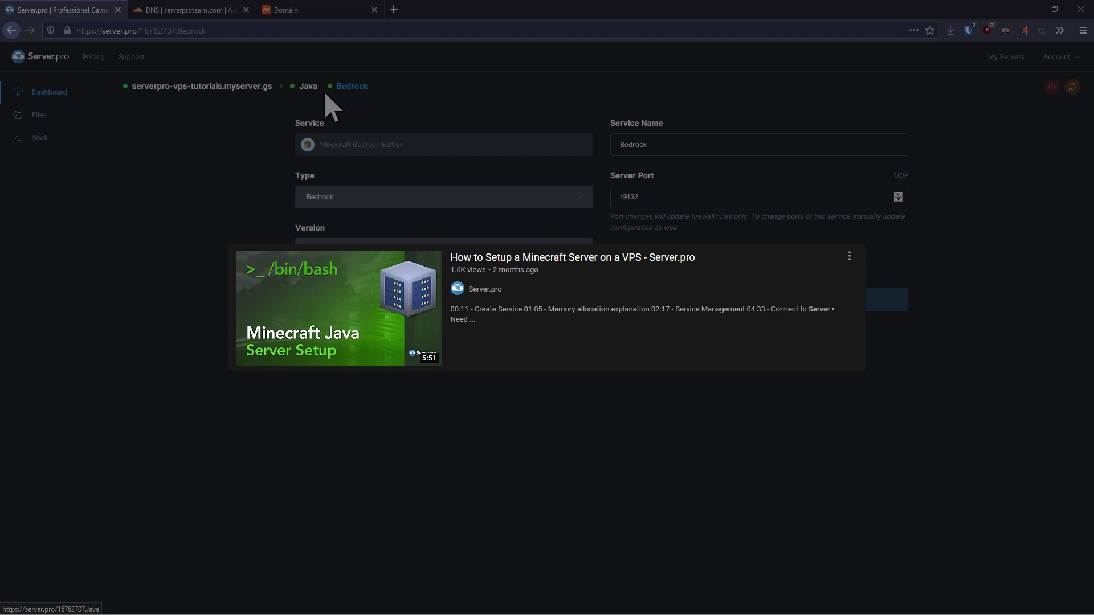
left_click(207, 12)
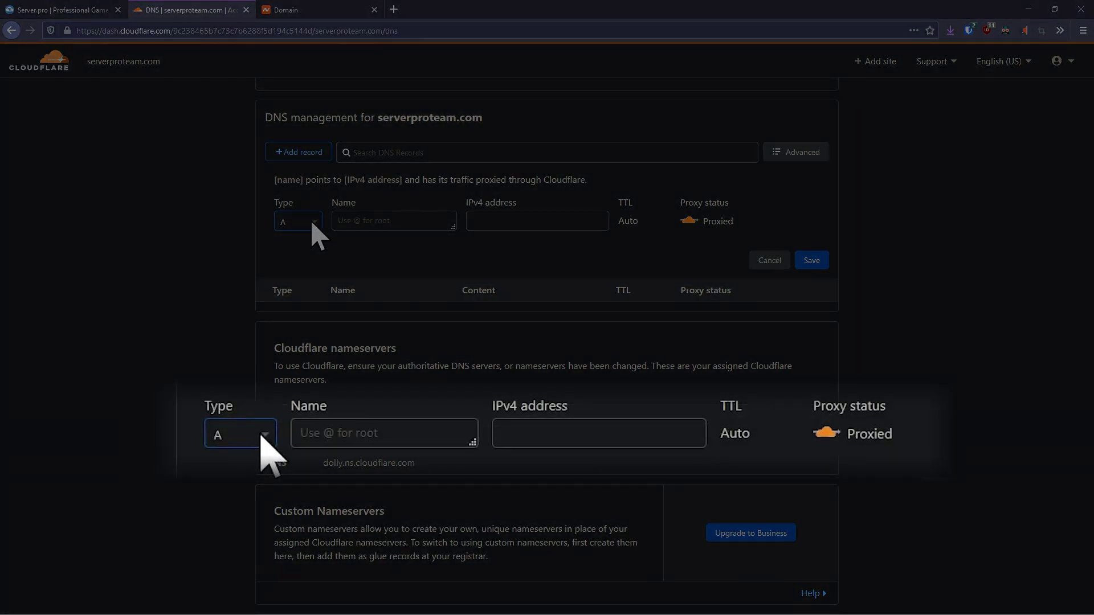
Create a DNS-only A record 'java' pointing to 51.68.202.247
left_click(399, 220)
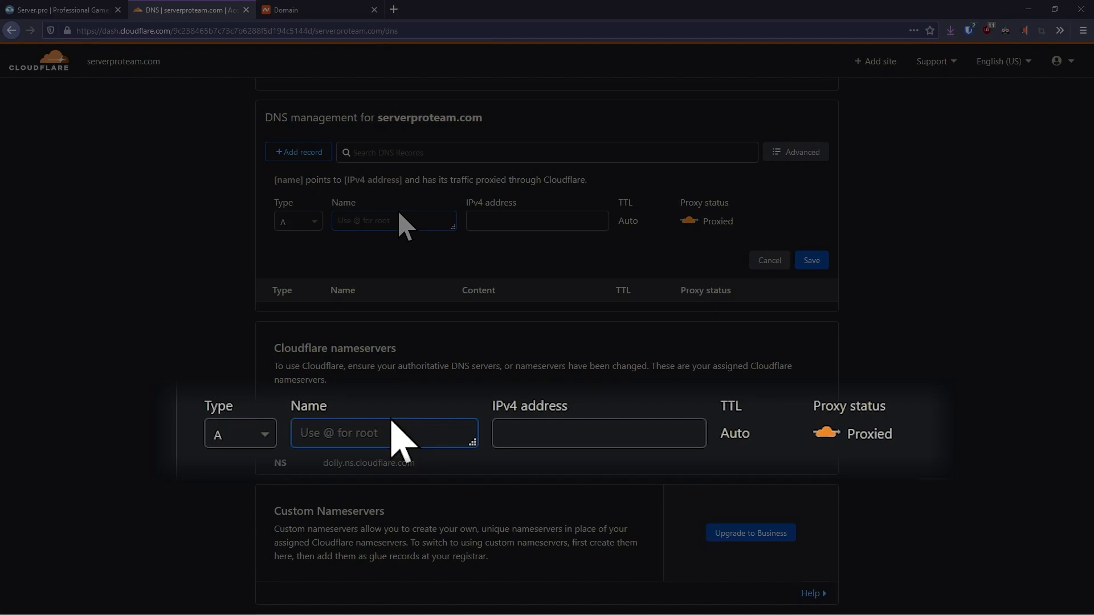
type("java")
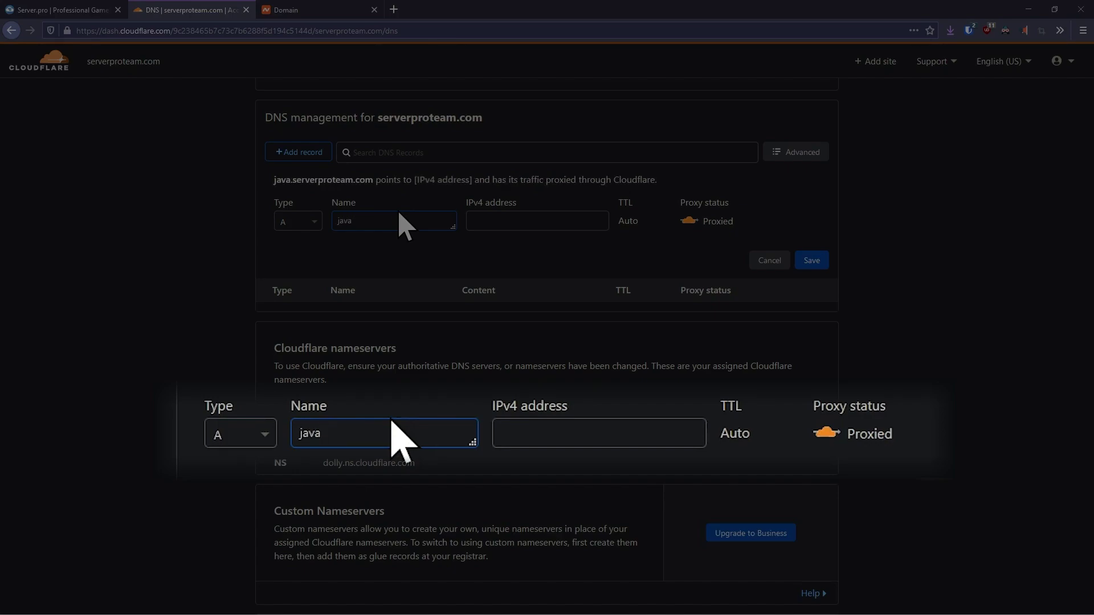
left_click(506, 221)
key("ctrl+v")
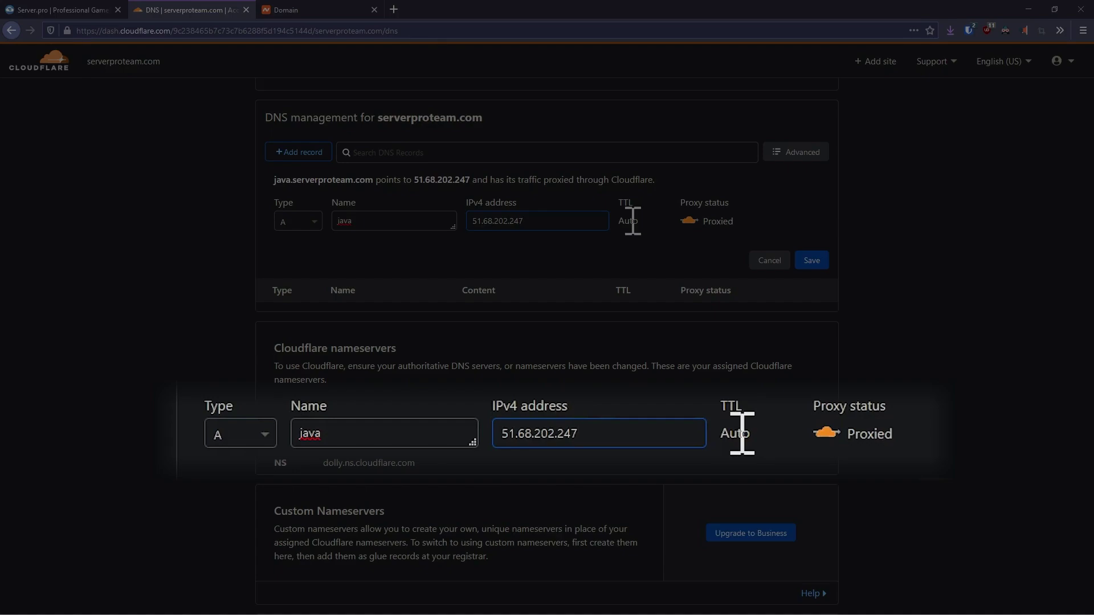
left_click(690, 222)
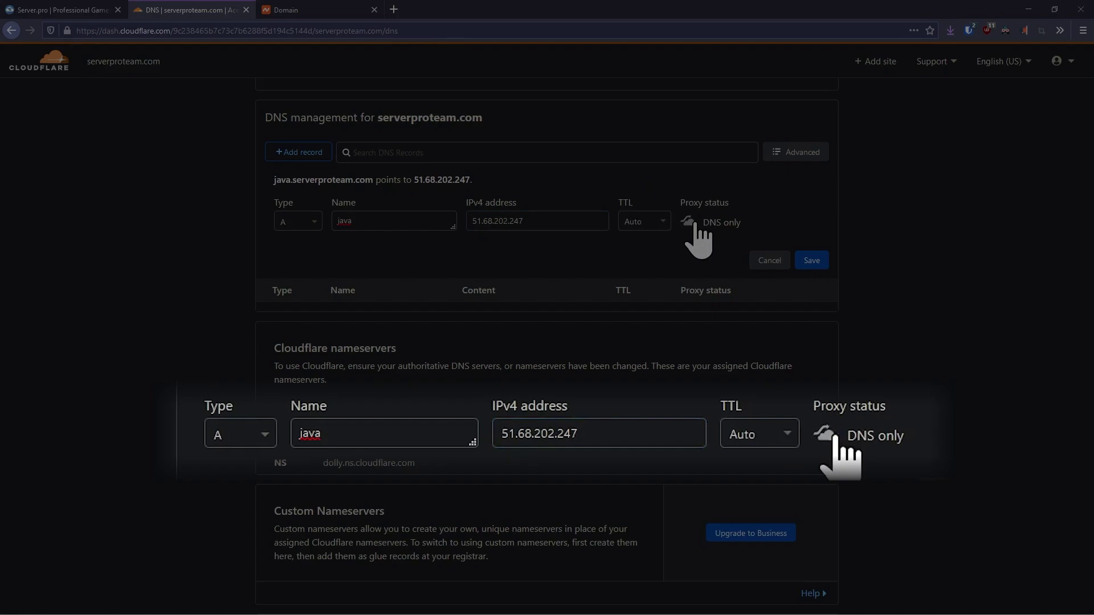
left_click(807, 265)
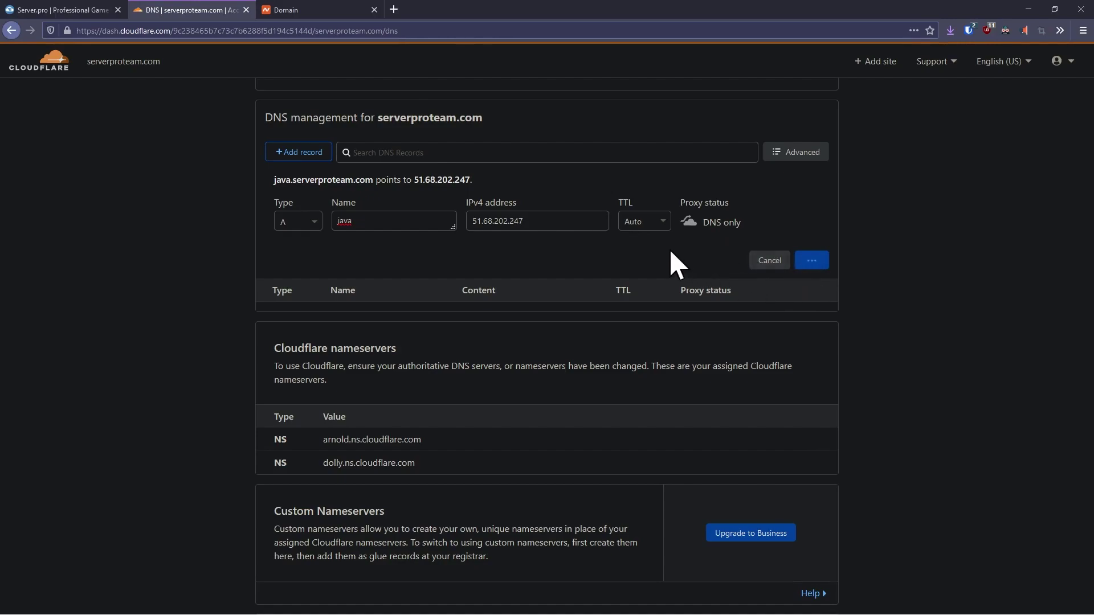
Add a DNS-only A record 'bedrock' pointing to 51.68.202.247
left_click(280, 153)
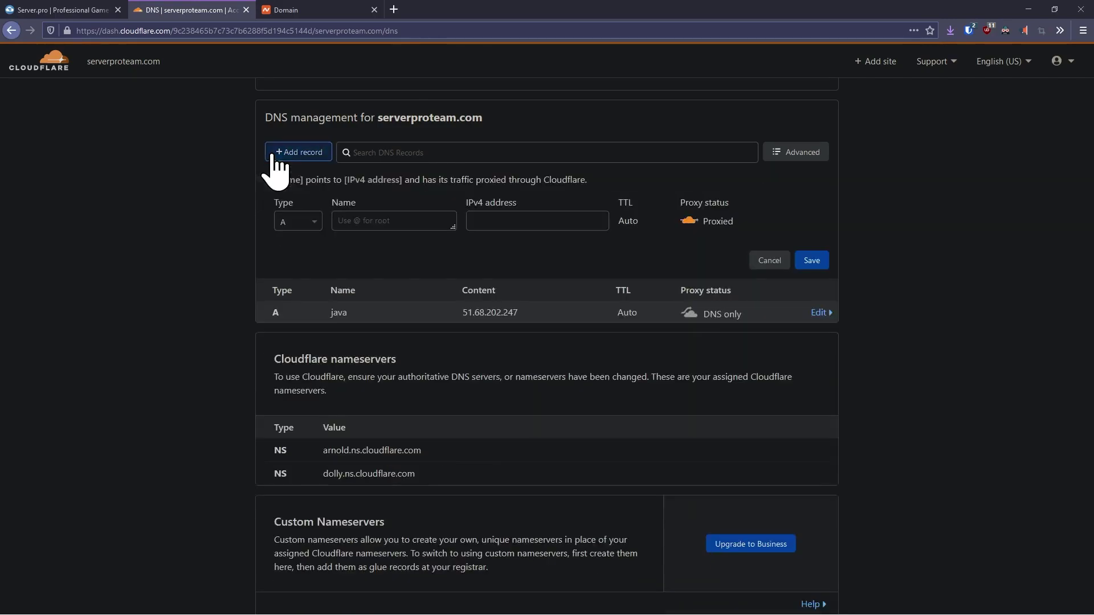
type("bedrock")
key("Tab")
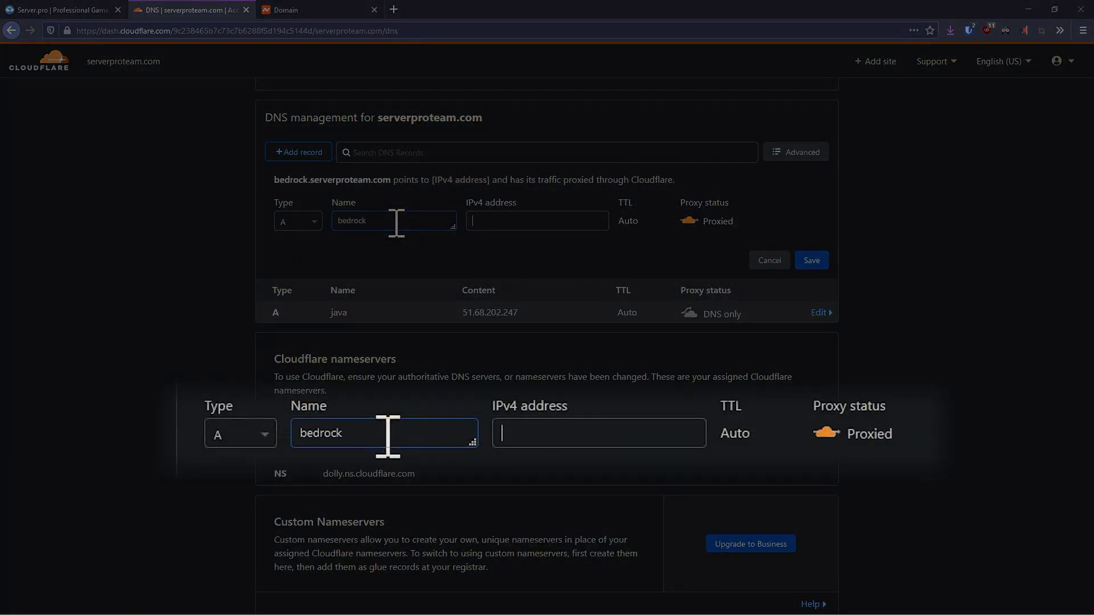
key("ctrl+v")
left_click(687, 221)
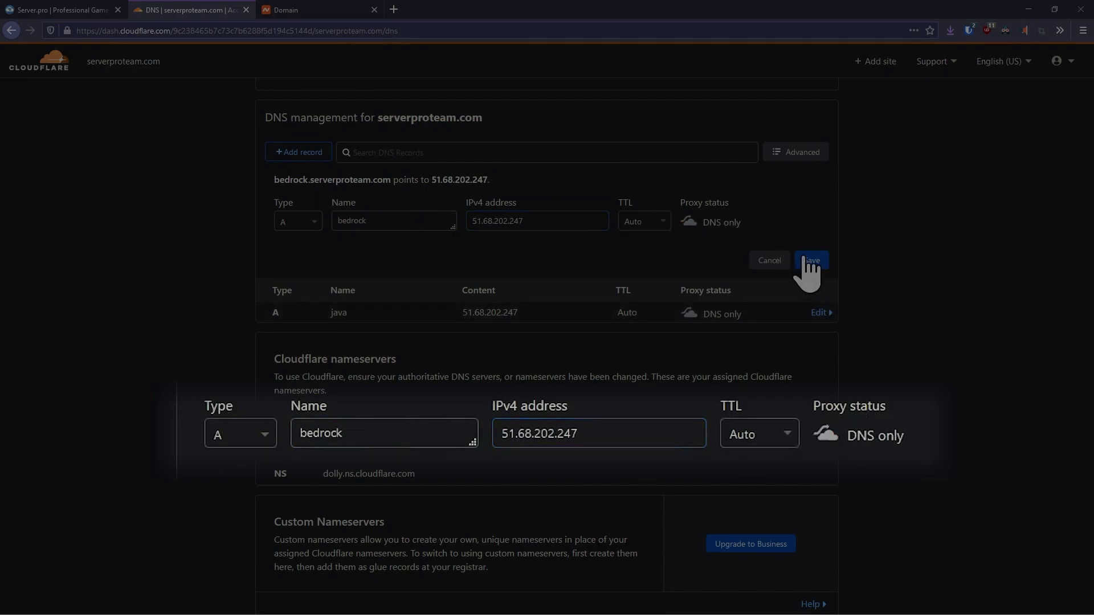
left_click(810, 262)
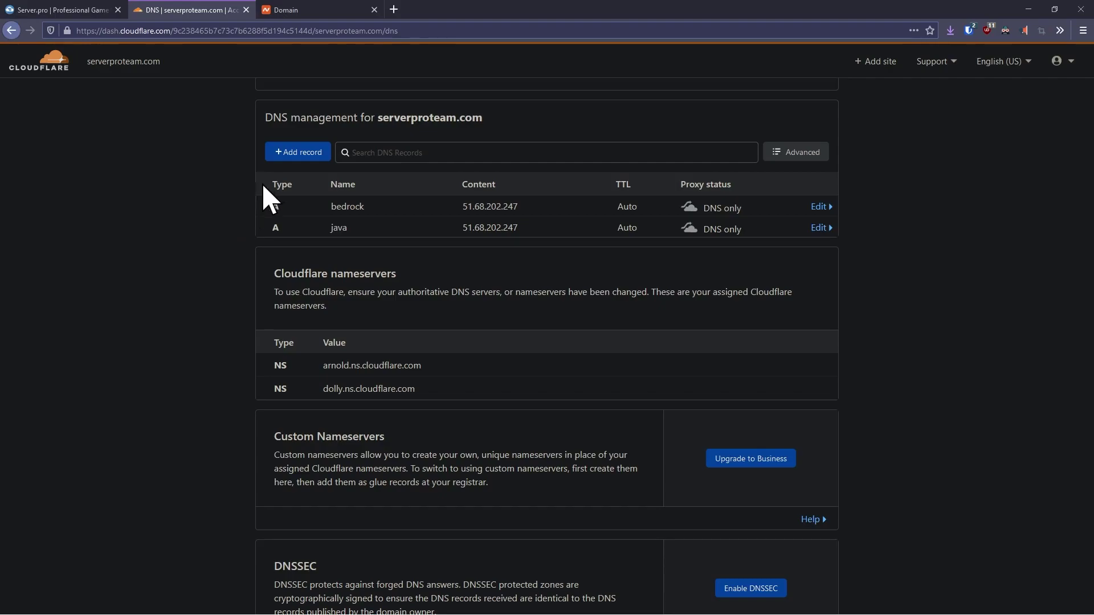
Start an SRV record named java with service _java, protocol TCP and Auto TTL
left_click(280, 155)
left_click(298, 221)
scroll(310, 299, "down", 2)
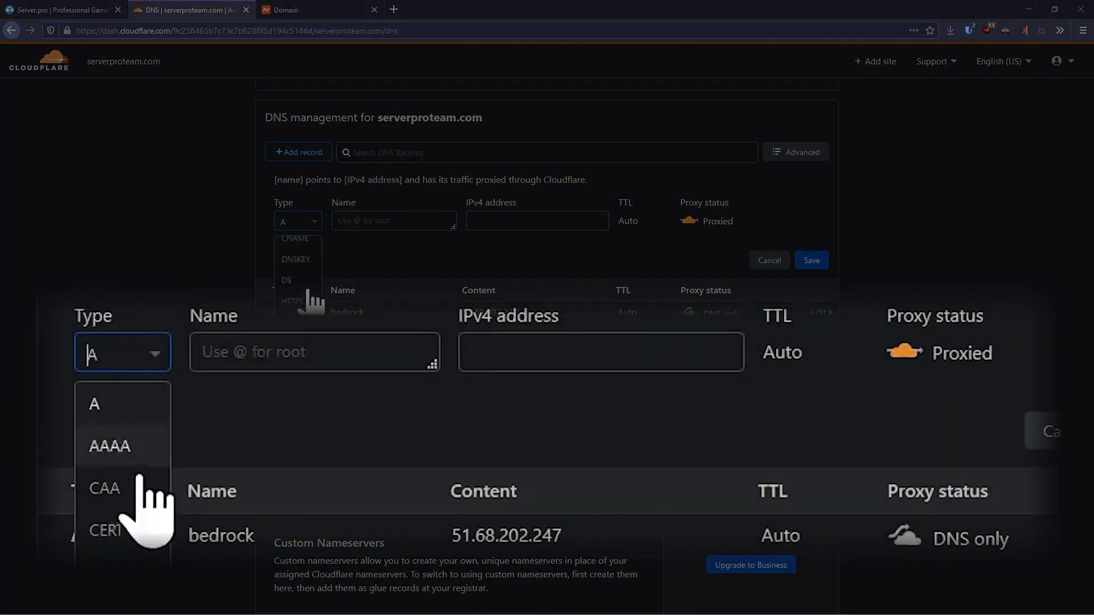
scroll(310, 293, "down", 3)
left_click(309, 288)
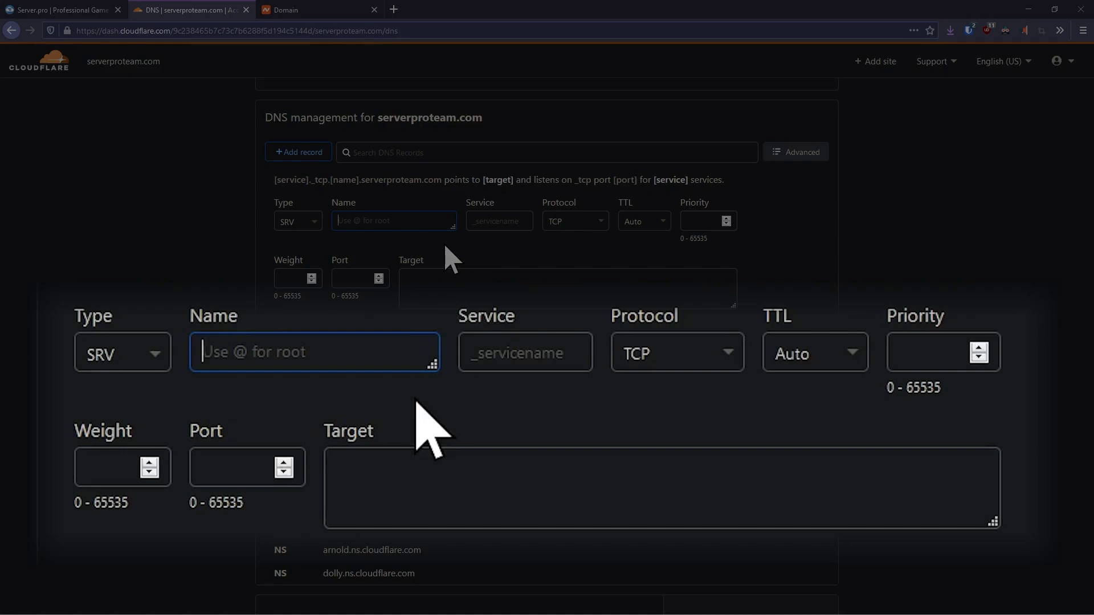
type("java")
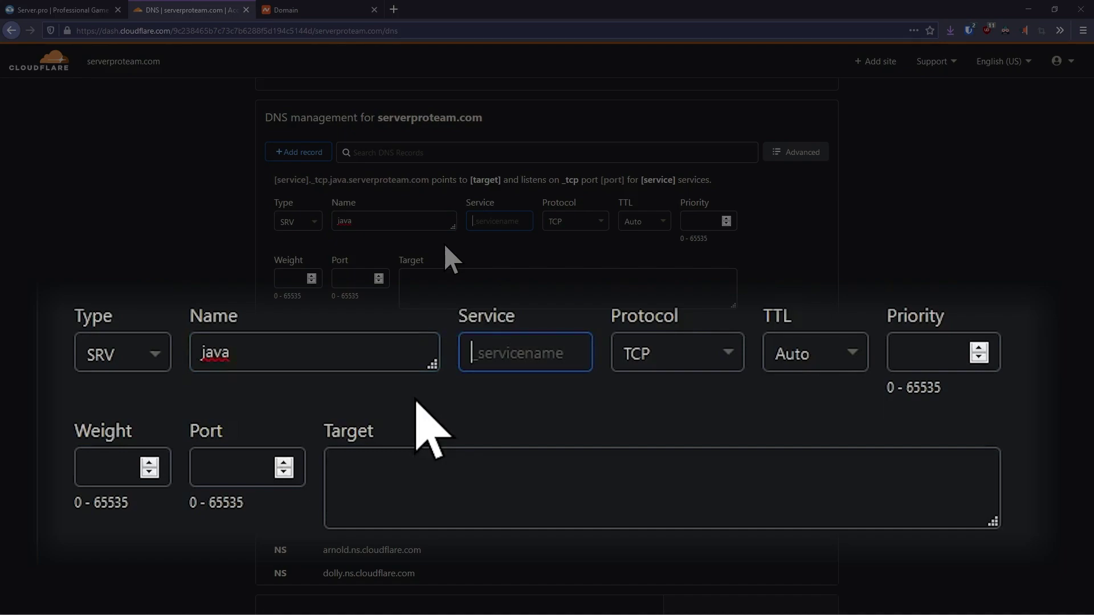
type("_")
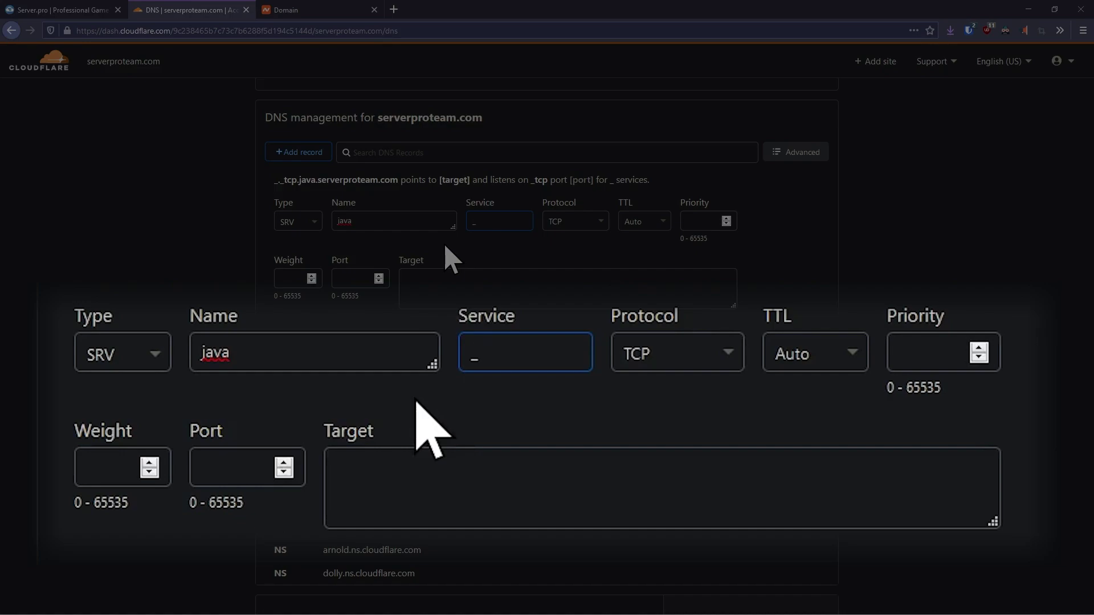
type("java")
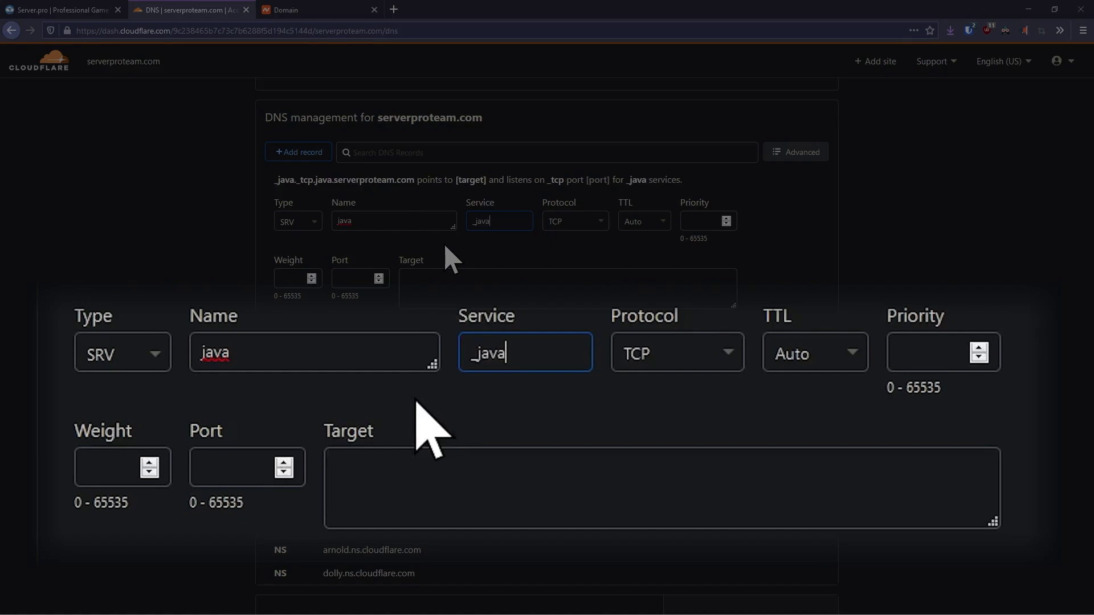
left_click(568, 222)
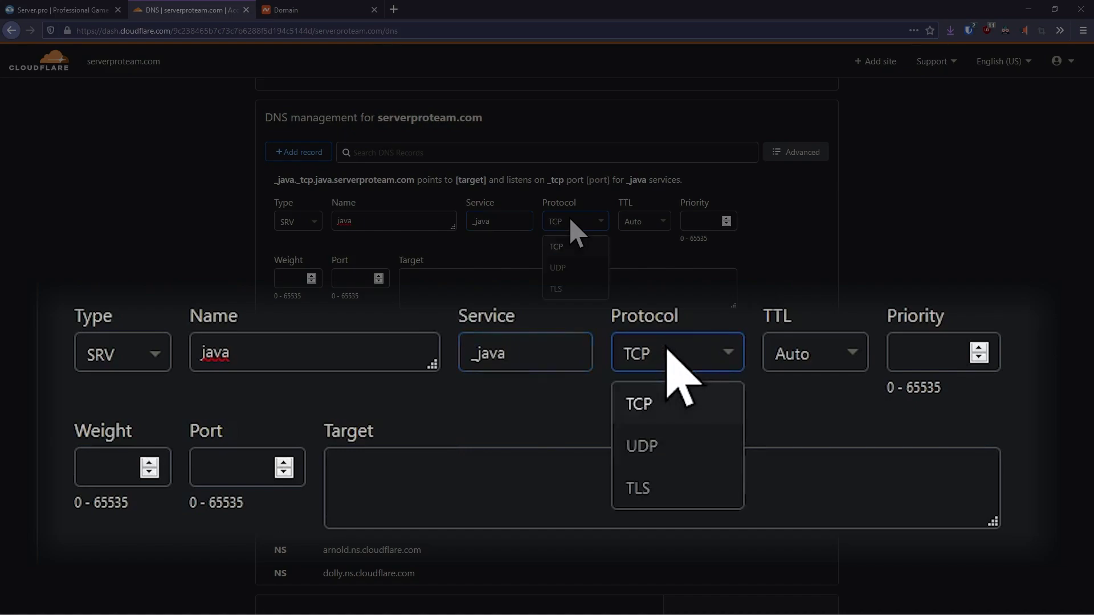
left_click(588, 251)
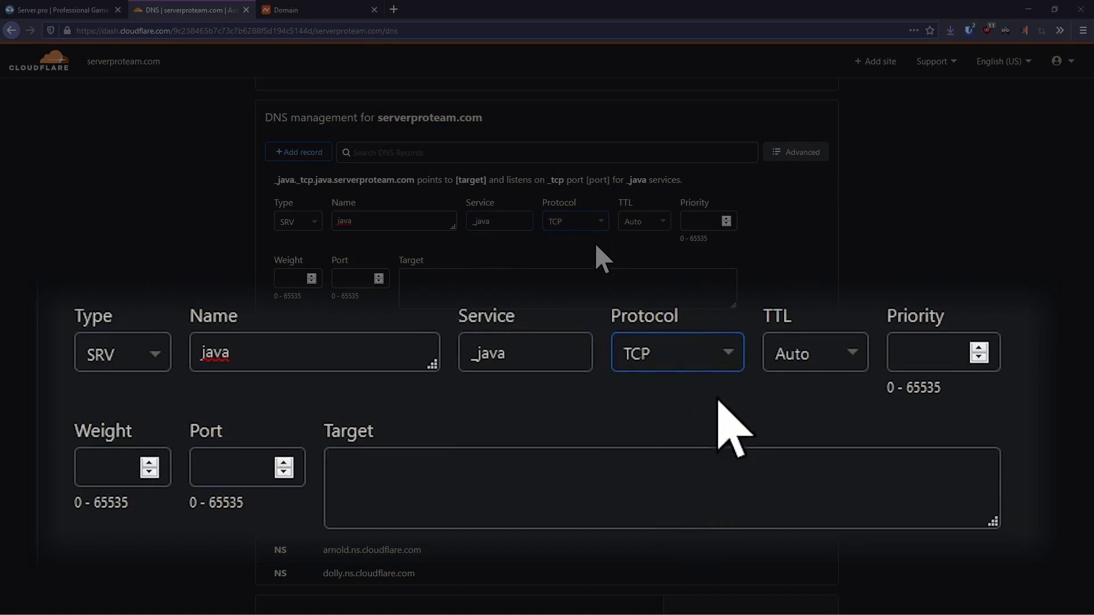
left_click(655, 224)
left_click(649, 246)
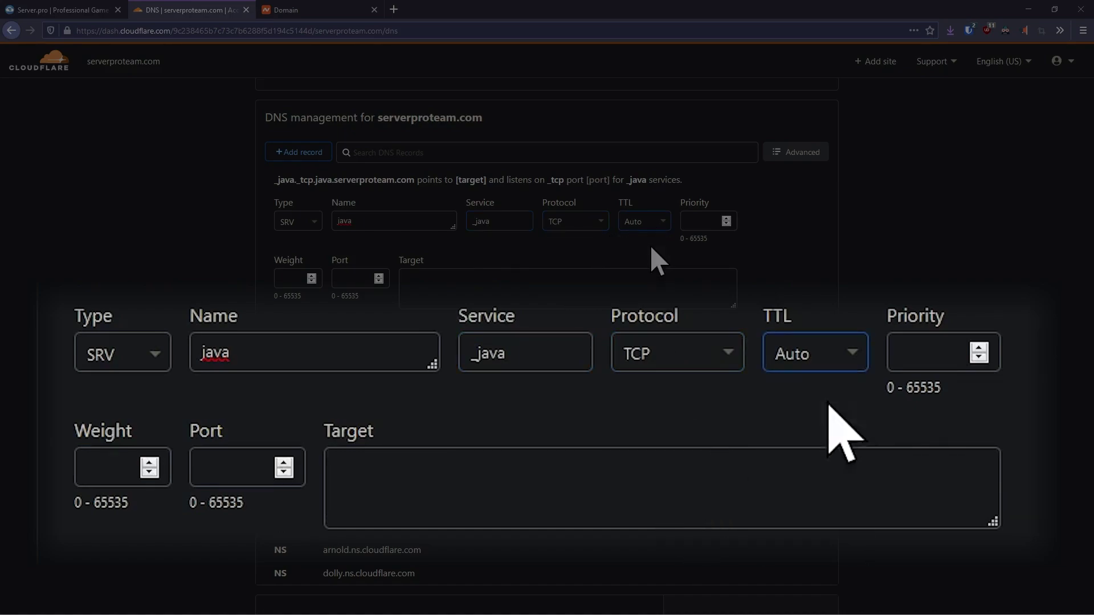
Give the SRV record priority 0, weight 5, port 25565 and target java.serverproteam.com, and save it
left_click(695, 222)
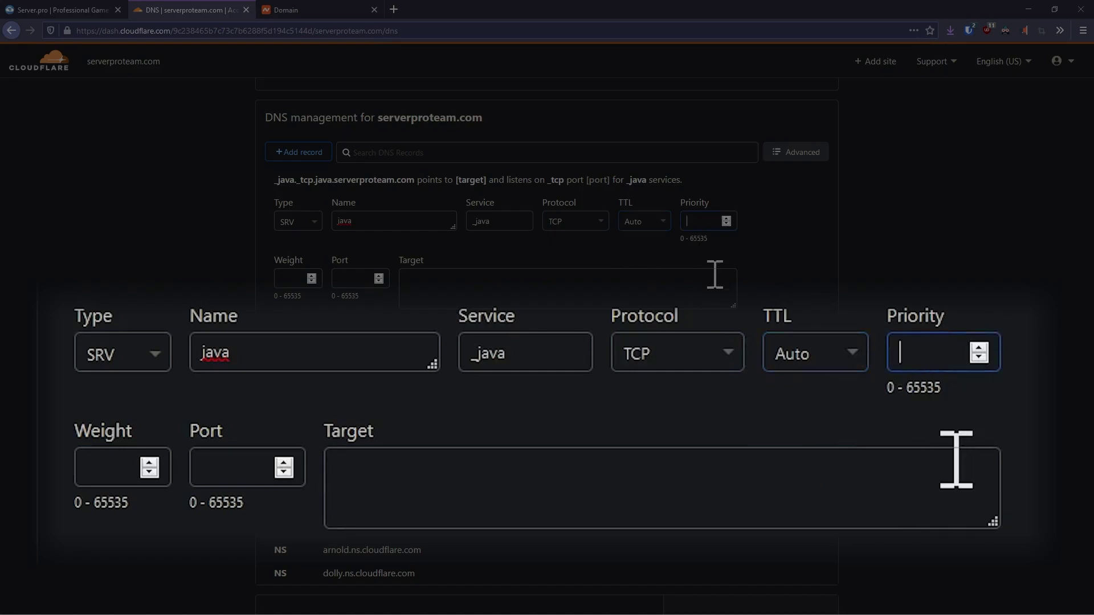
type("0")
left_click(304, 279)
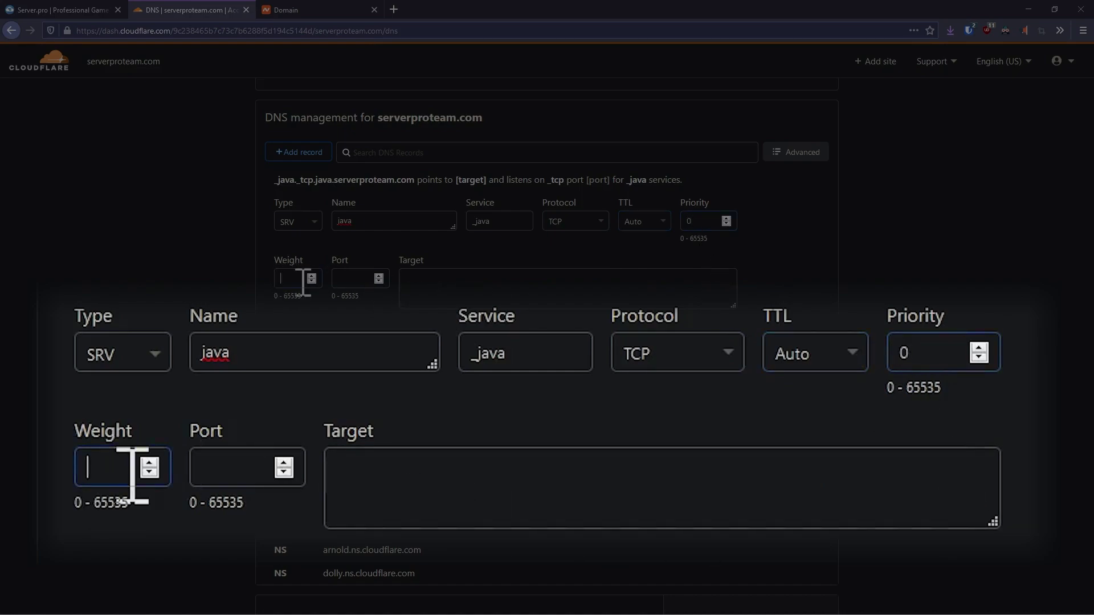
type("5")
left_click(350, 279)
type("25565")
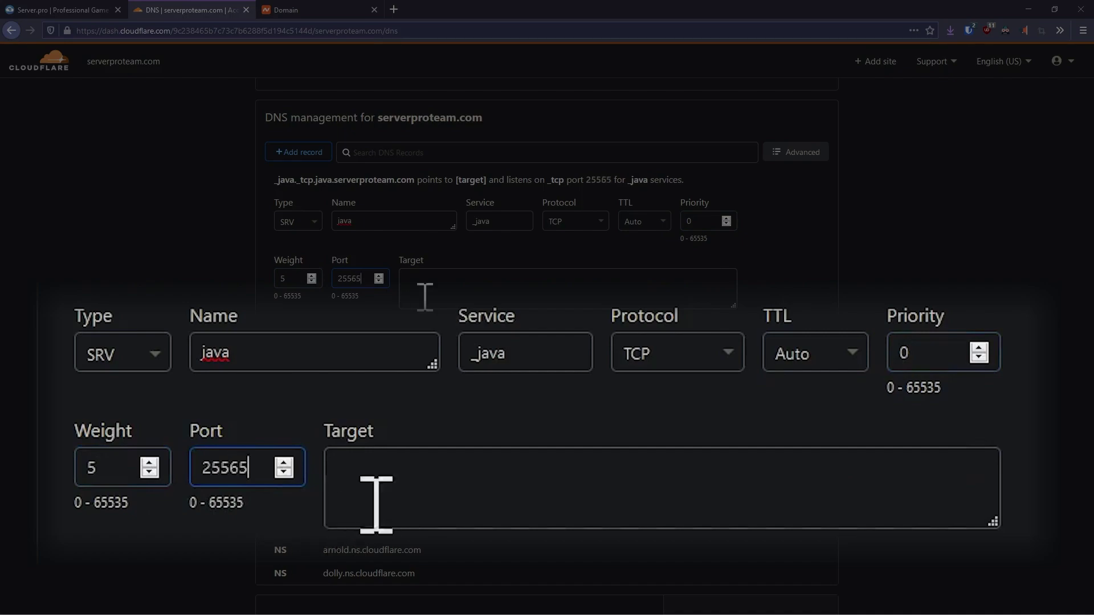
left_click(452, 297)
type("java")
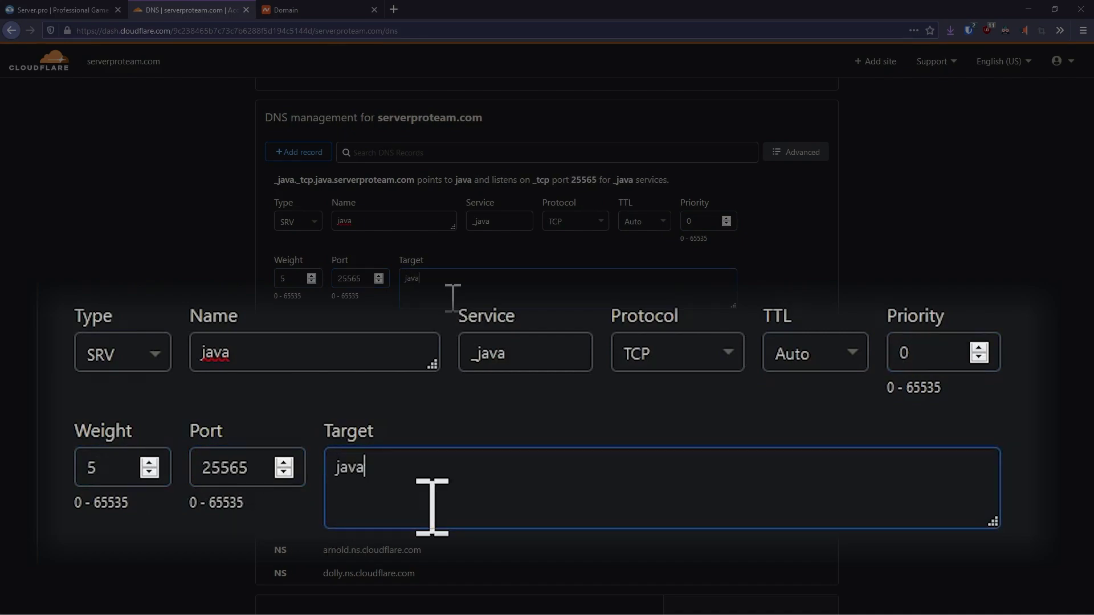
type(".serverproteam.com")
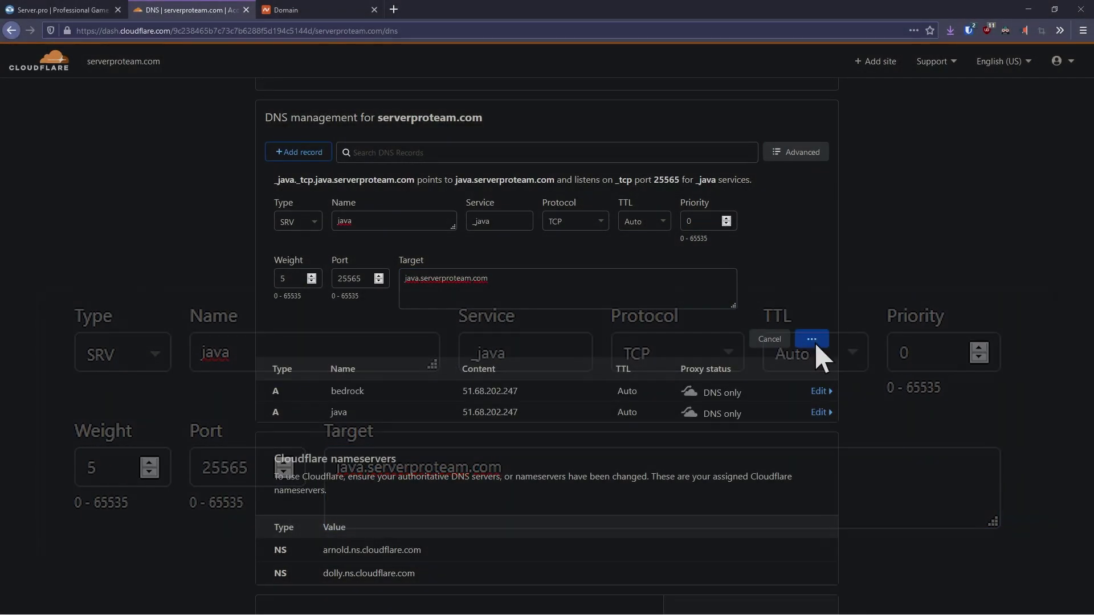
left_click(815, 340)
Start a new SRV record named bedrock with service _bedrock over TCP
left_click(300, 153)
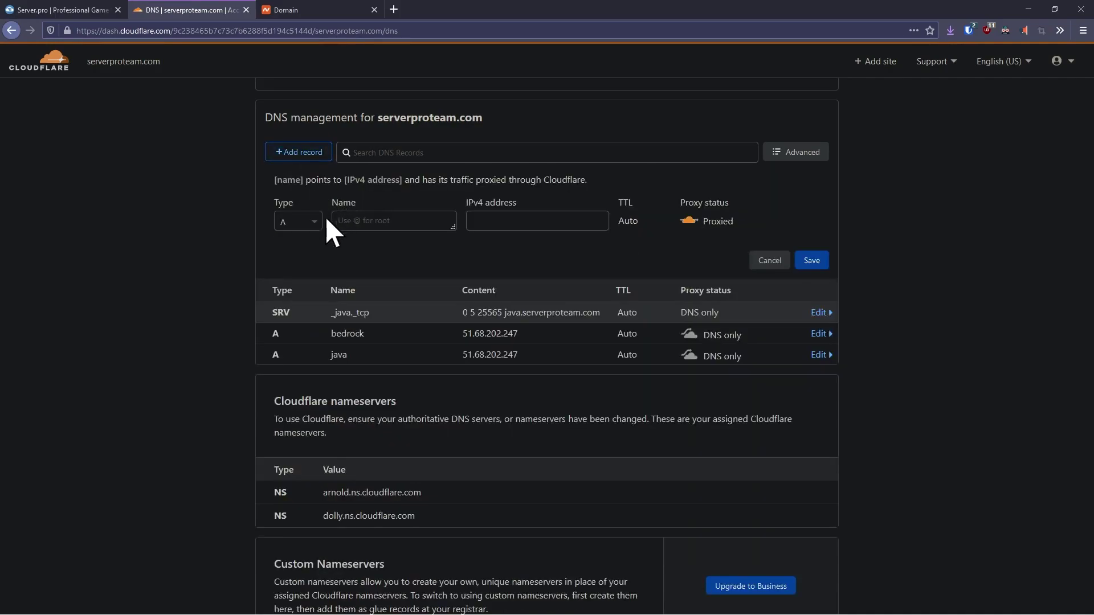
left_click(313, 222)
scroll(310, 308, "down", 5)
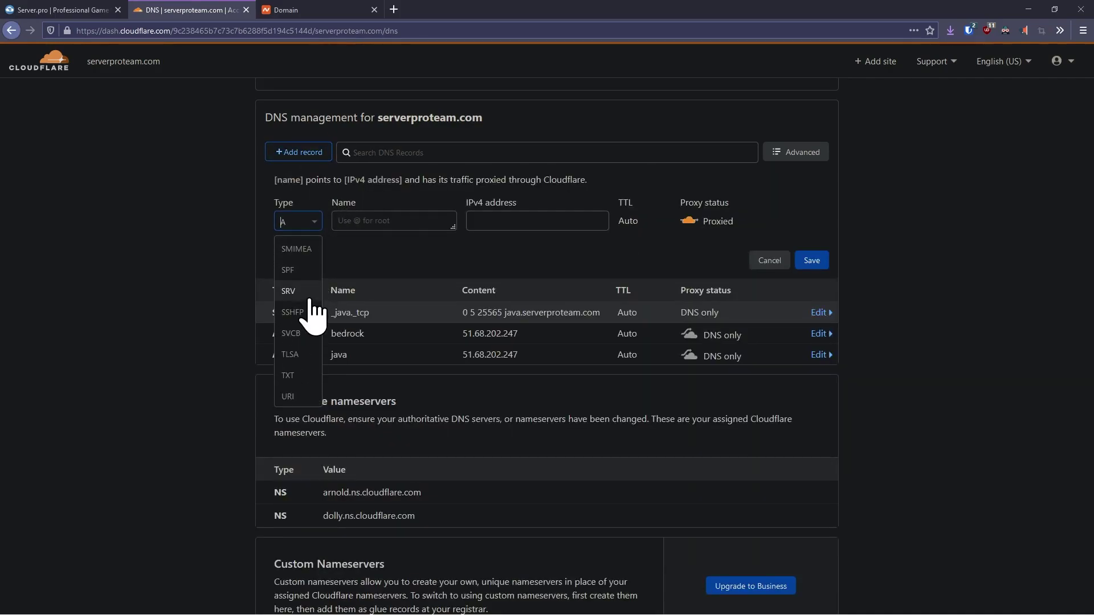
left_click(311, 292)
left_click(399, 222)
type("bedrock")
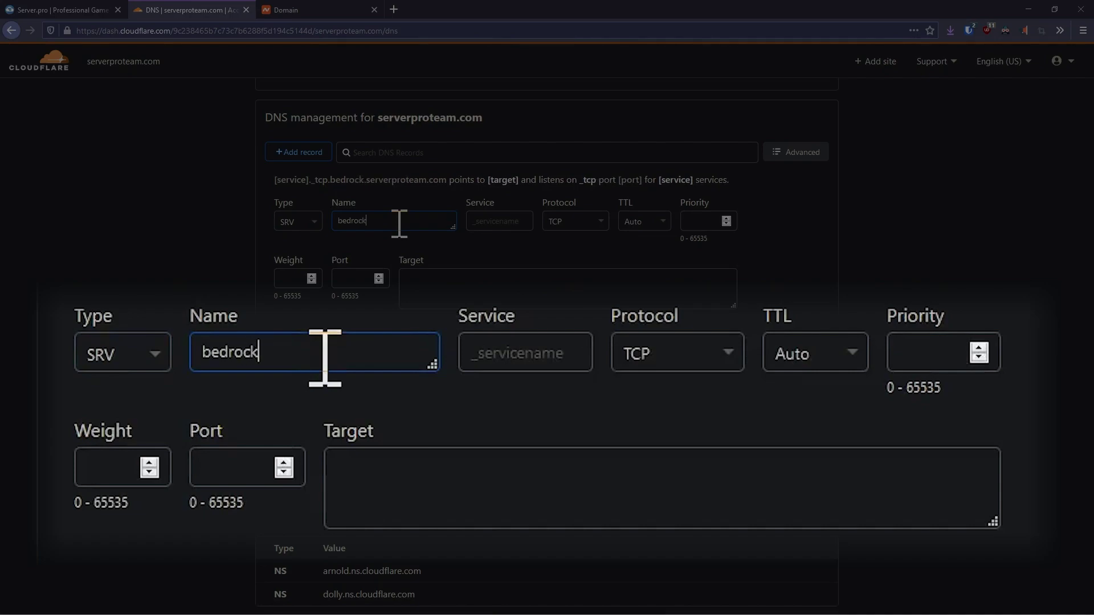
key("Tab")
type("_bedrock")
key("Tab")
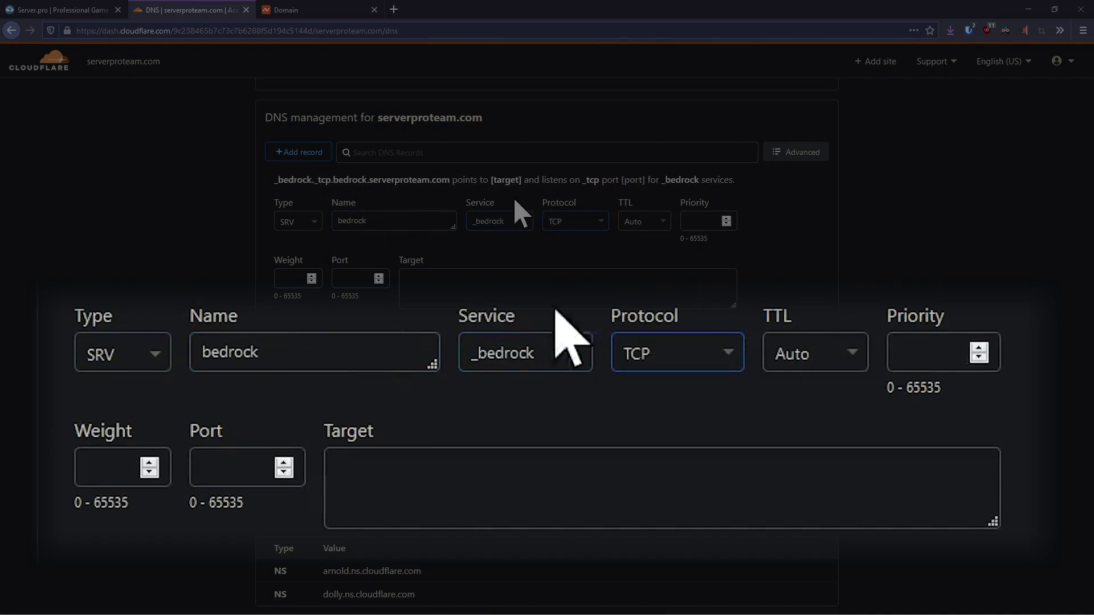
Set priority 0, weight 5, port 19132, target bedrock.serverproteam.com, and save the record
left_click(696, 222)
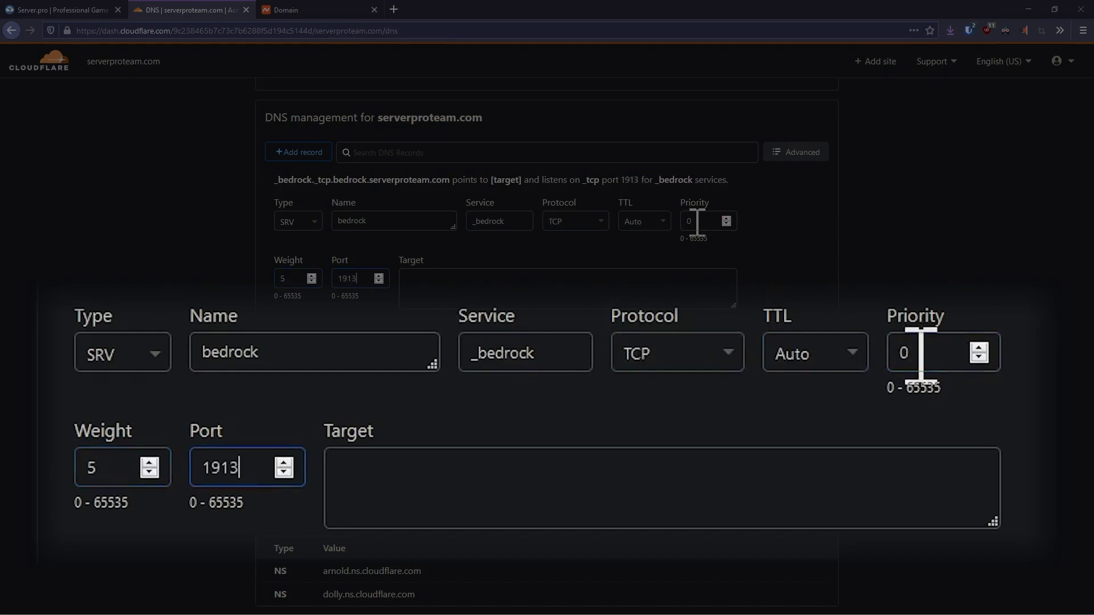
type("bedrock.serv")
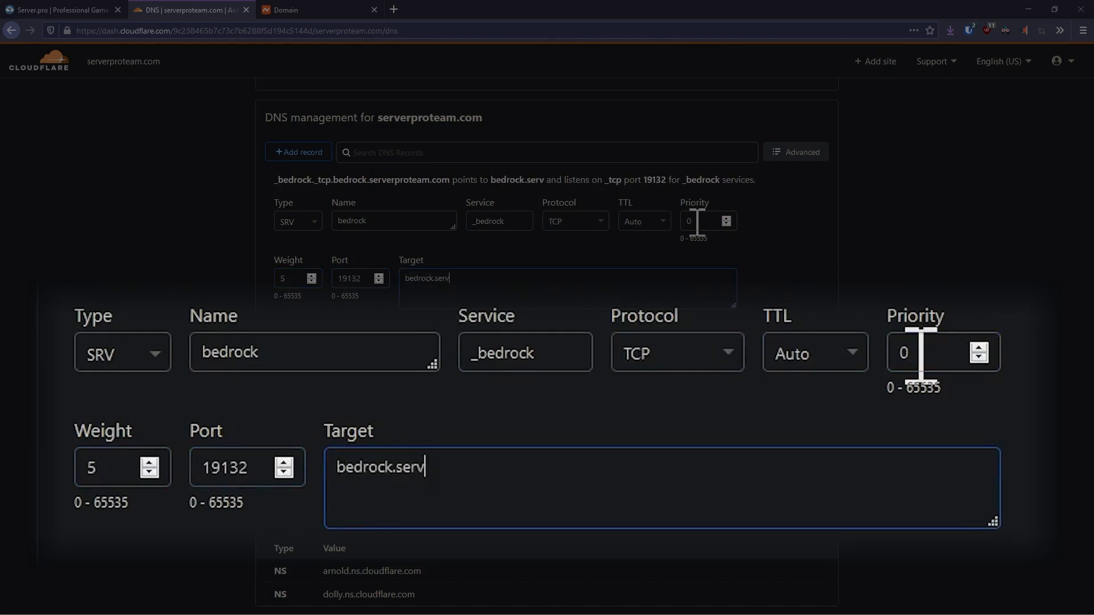
type("erproteam.com")
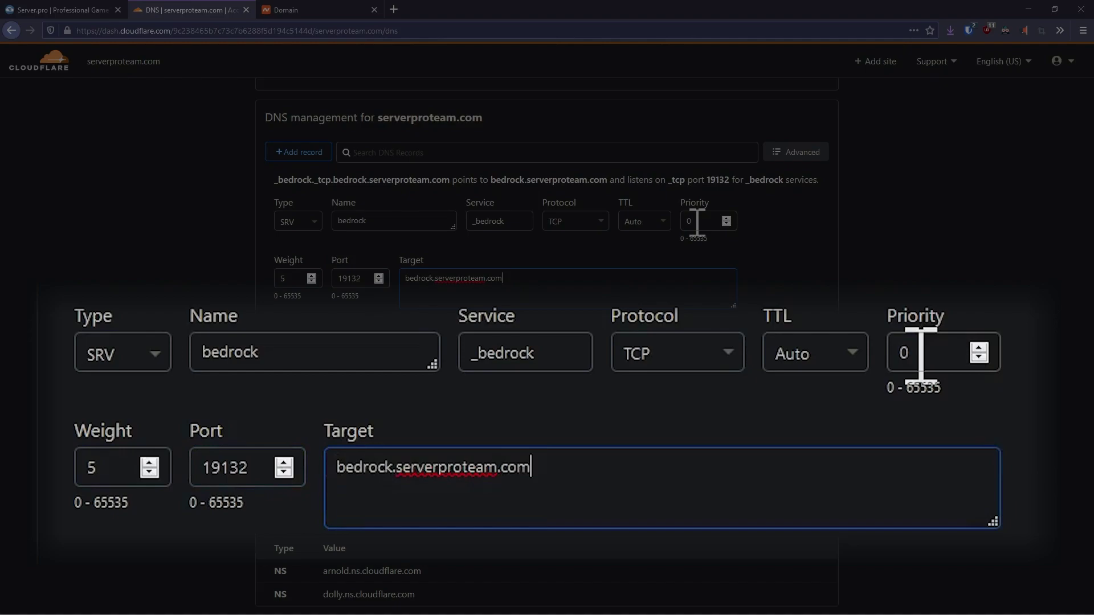
left_click(820, 339)
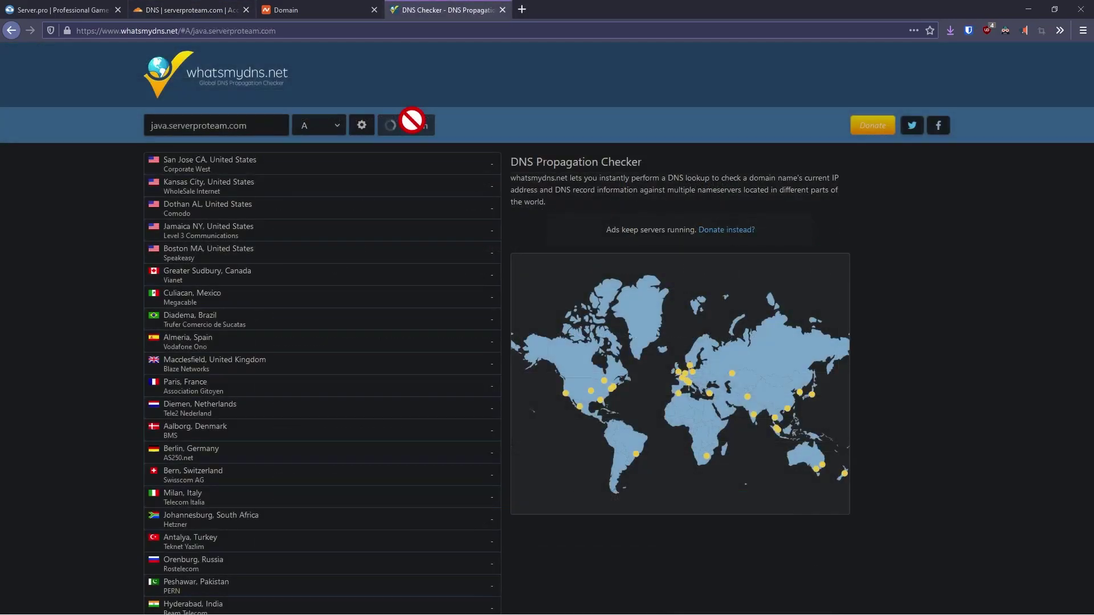
View the San Jose server's full DNS response for java.serverproteam.com
left_click(452, 164)
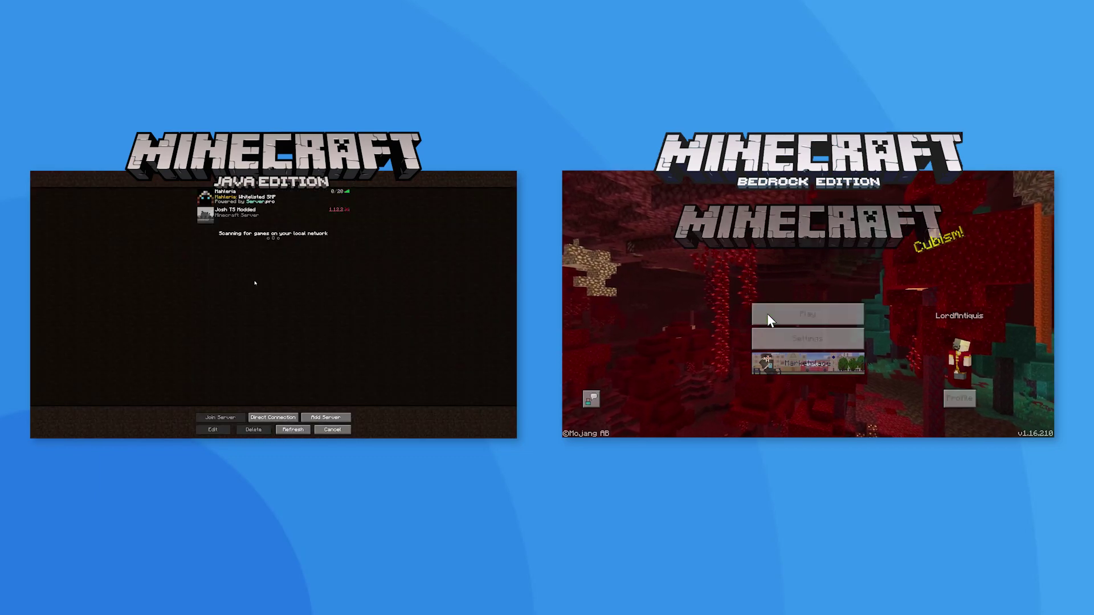
Open the server lists and add-server forms in both Minecraft Java and Bedrock editions
left_click(767, 313)
key("bracketright")
key("bracketright")
left_click(326, 416)
scroll(737, 402, "down", 2)
left_click(737, 402)
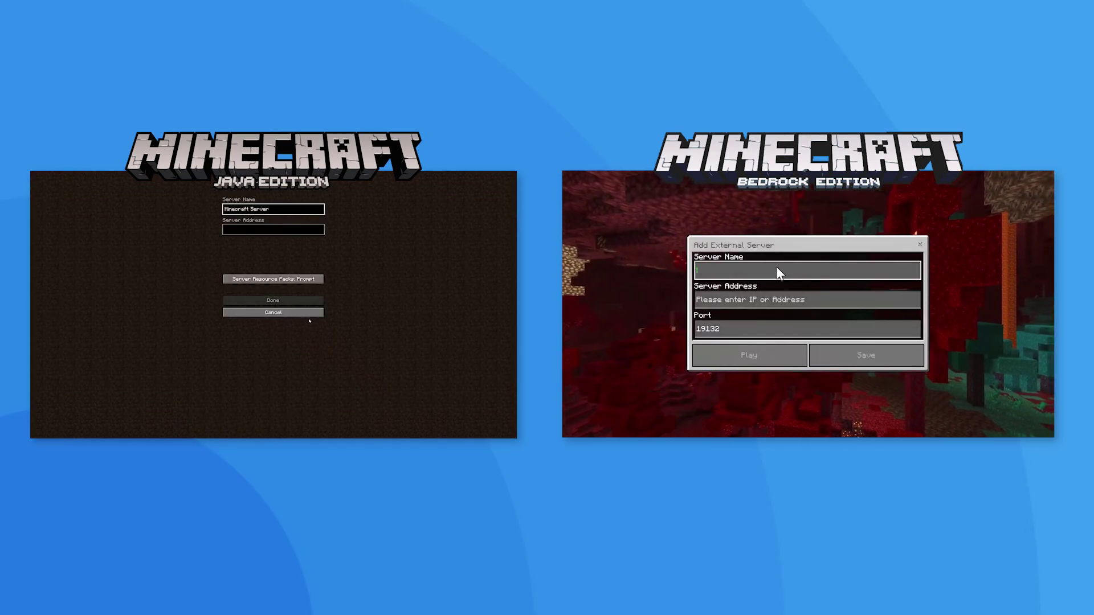
Add Bedrock server 'Server' at bedrock.serverproteam.com, then join both the Bedrock and Java servers
left_click(776, 266)
type("Server")
left_click(770, 296)
type("bedrock.serverproteam.com")
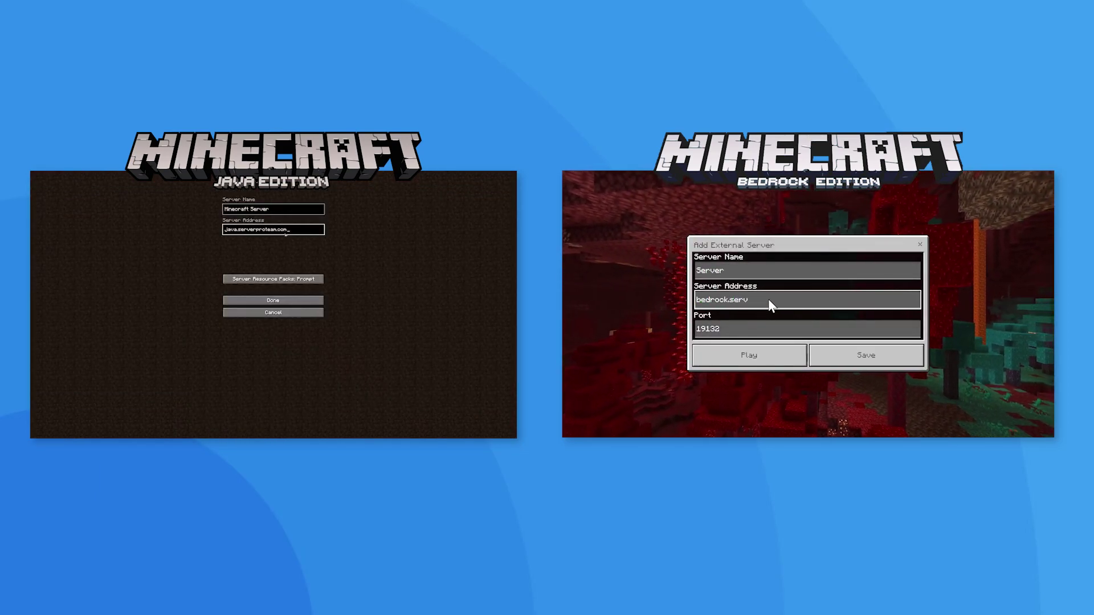
left_click(277, 300)
left_click(748, 355)
left_click(236, 230)
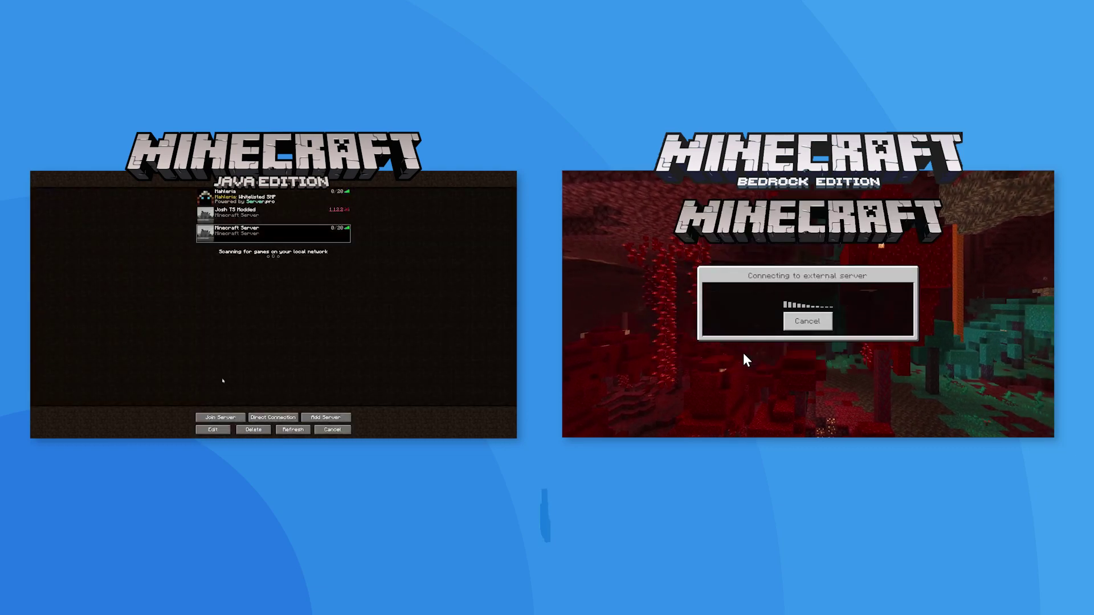
left_click(220, 417)
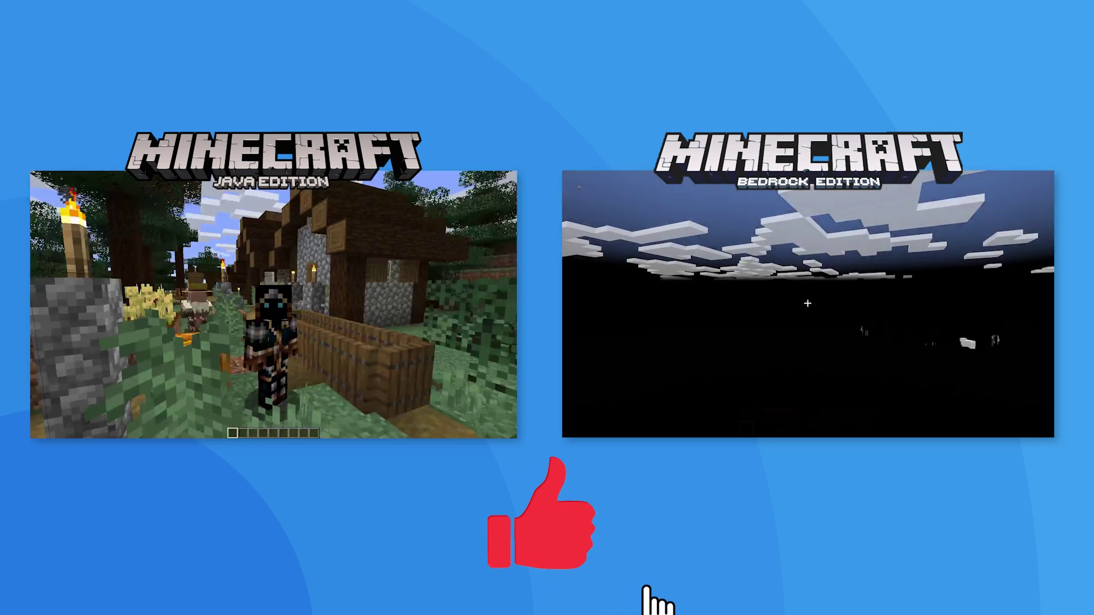